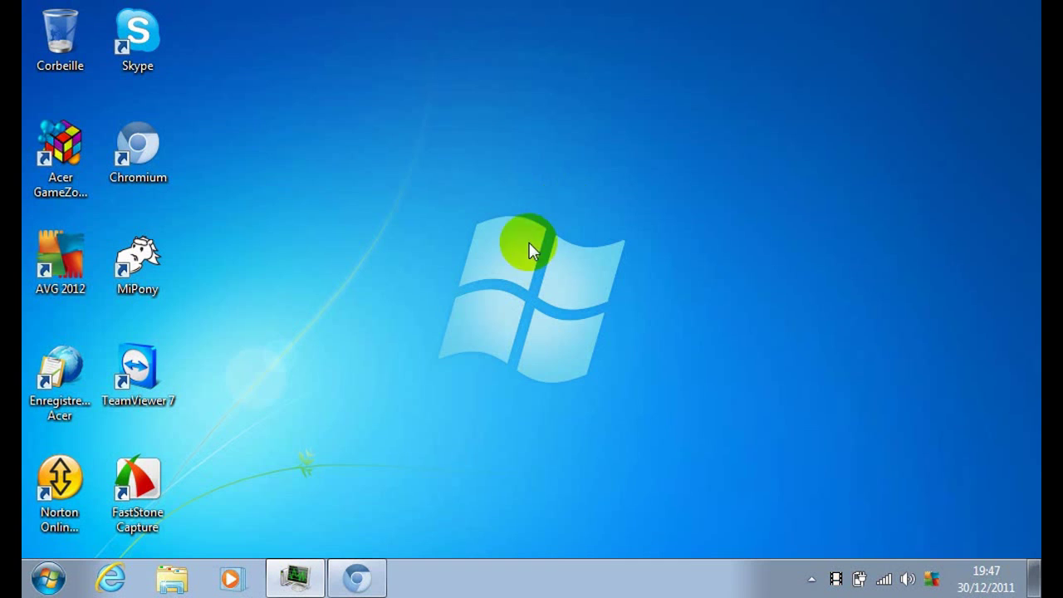
# Switch to the Chromium browser and look over the Forum d'Entraide Informatique home page, from its banner to the ChatBox.
pyautogui.click(357, 578)
pyautogui.click(488, 433)
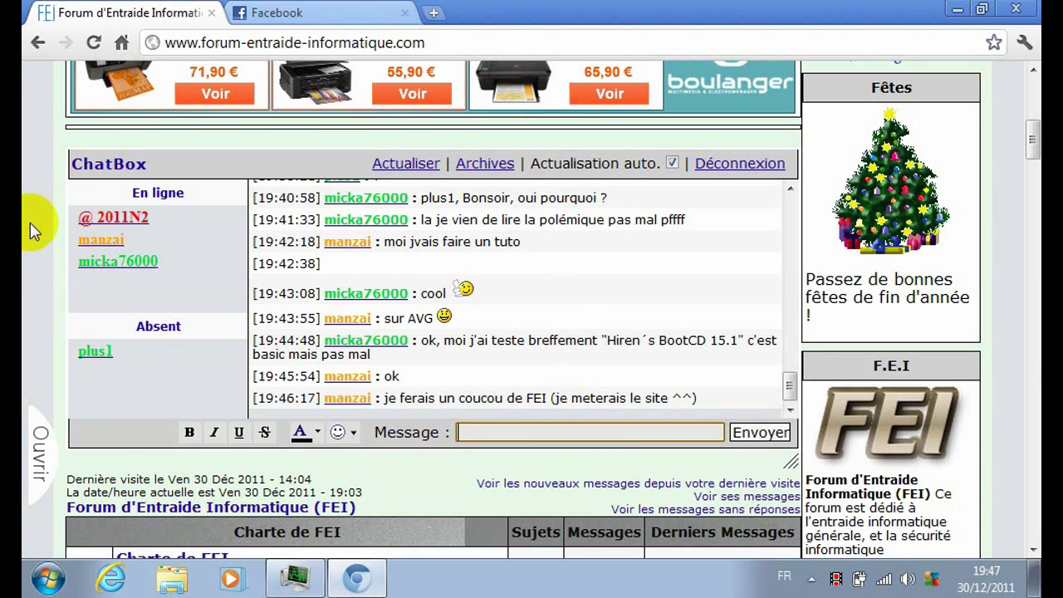
pyautogui.scroll(1, 29, 222)
pyautogui.scroll(1, 30, 222)
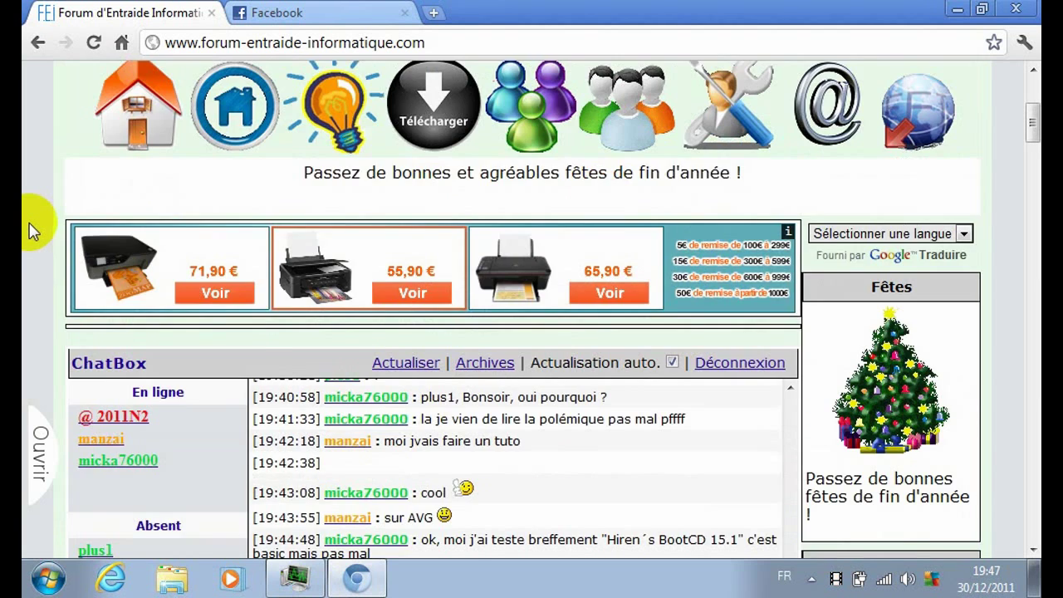
pyautogui.scroll(3, 30, 223)
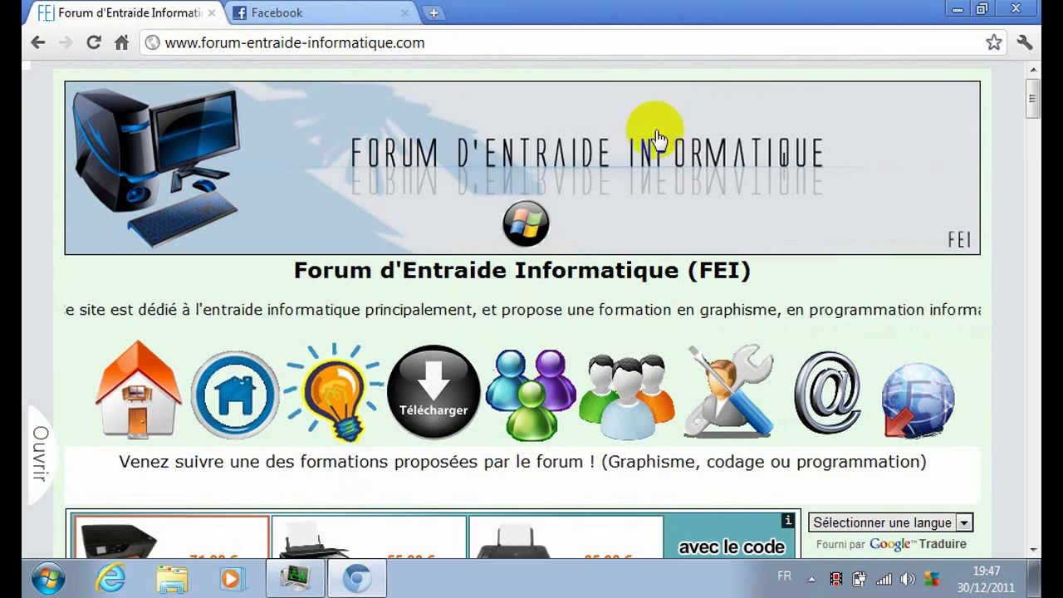
pyautogui.moveTo(1031, 97); pyautogui.dragTo(1034, 129)
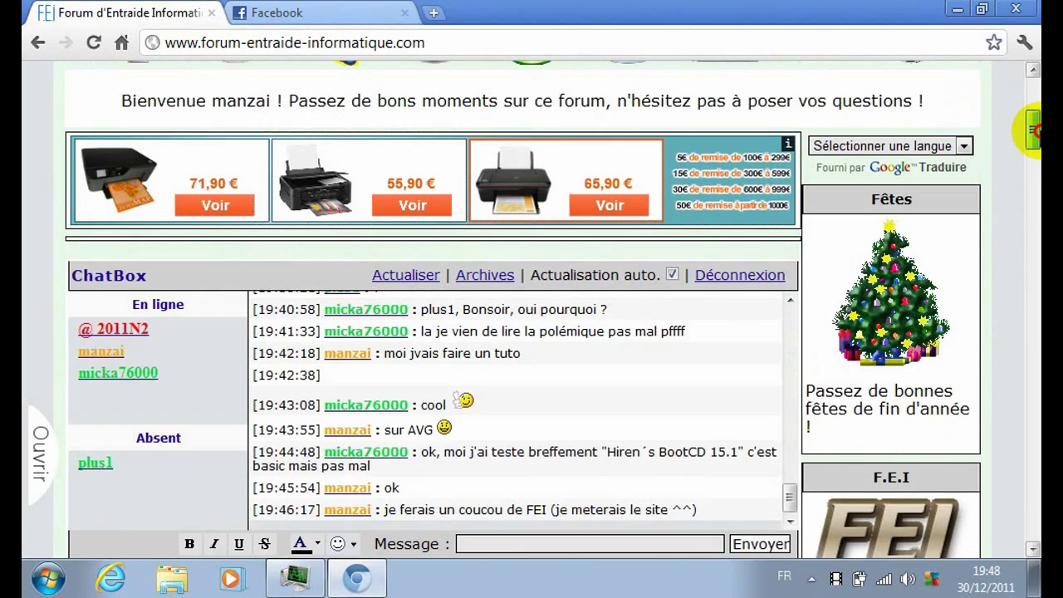
# Open infomars.fr in a new tab and look through the forum's section list.
pyautogui.click(431, 14)
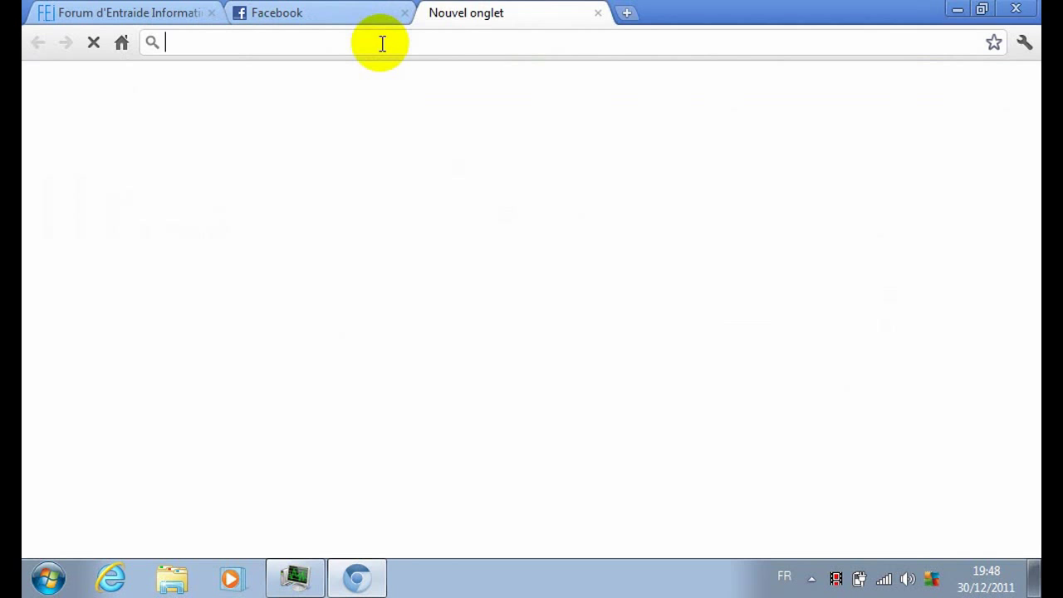
pyautogui.write('infomars.fr')
pyautogui.press('Return')
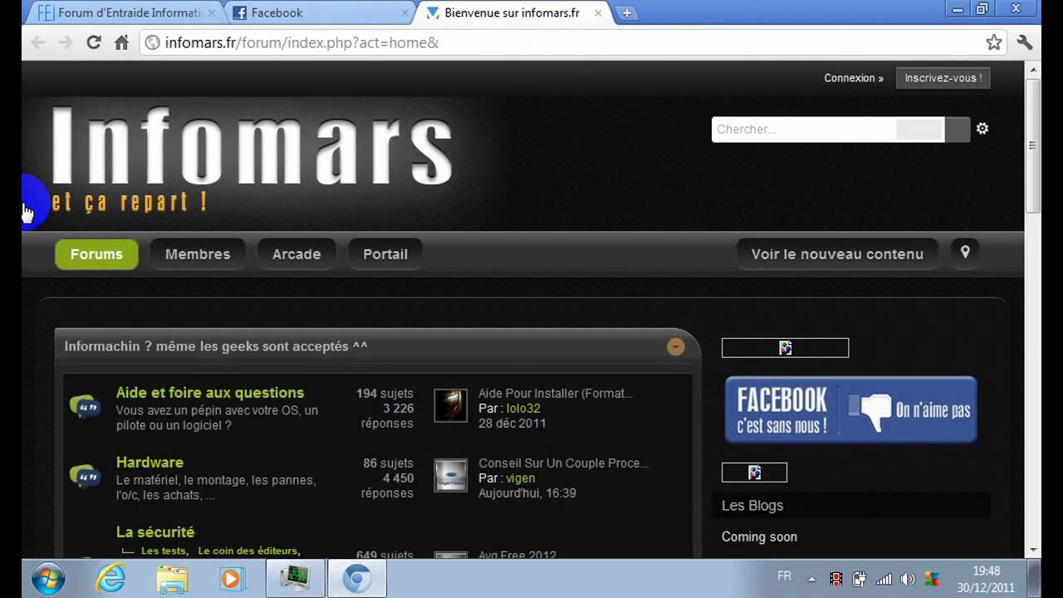
pyautogui.scroll(-2, 25, 207)
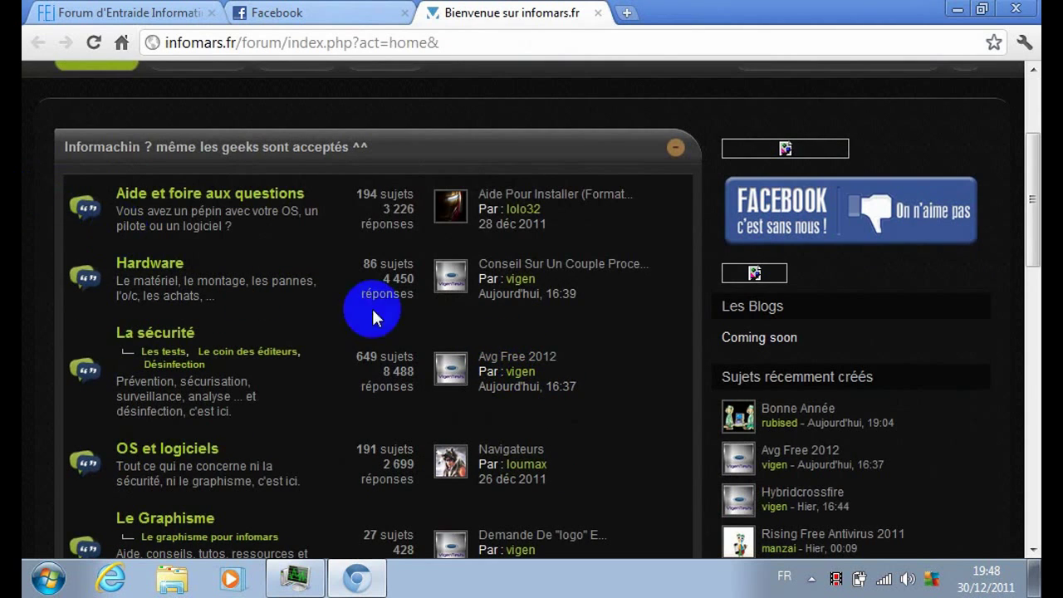
pyautogui.scroll(-2, 24, 232)
pyautogui.scroll(-8, 29, 237)
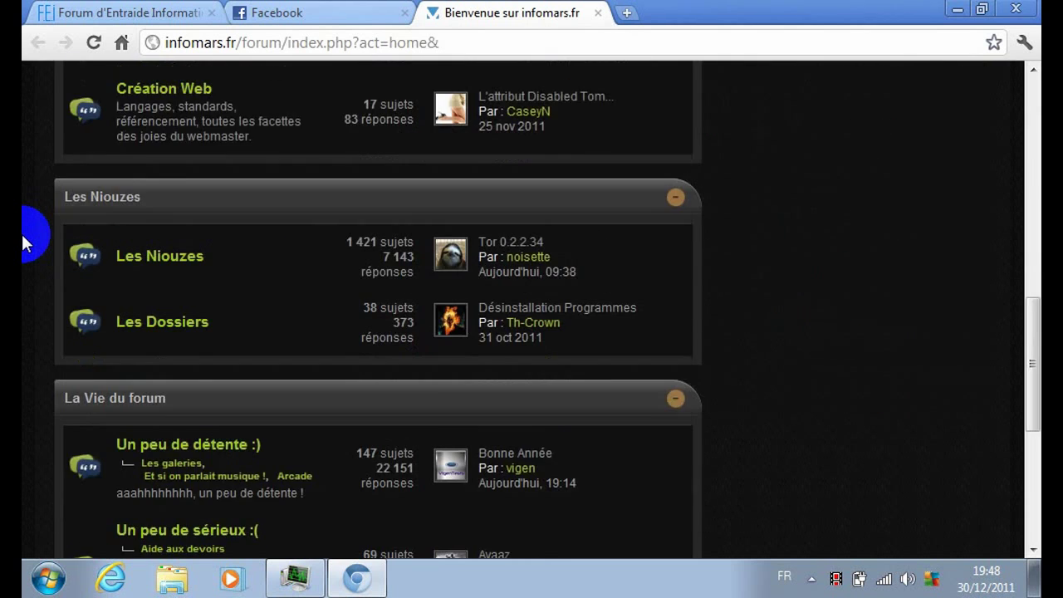
# Load peghorse.com/forum in the same tab and look through its sections down to the information centre.
pyautogui.click(467, 43)
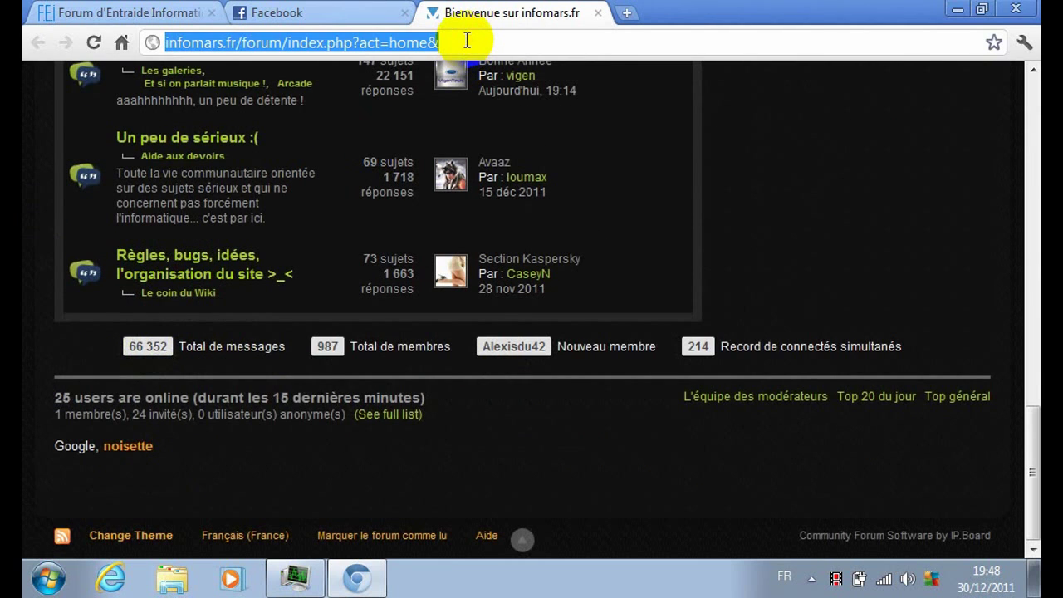
pyautogui.write('pegh')
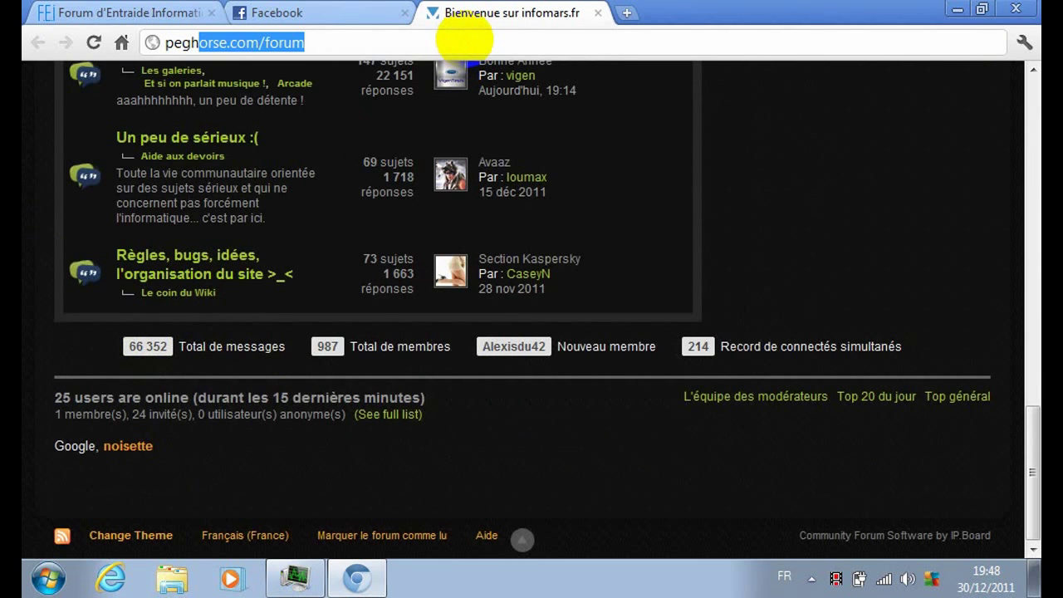
pyautogui.press('Return')
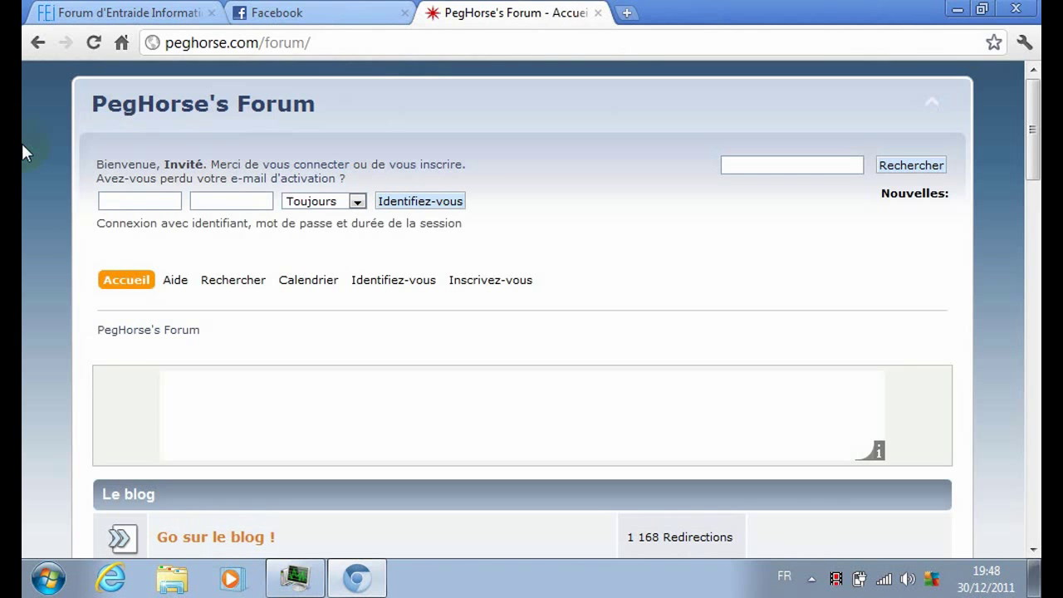
pyautogui.scroll(-8, 23, 154)
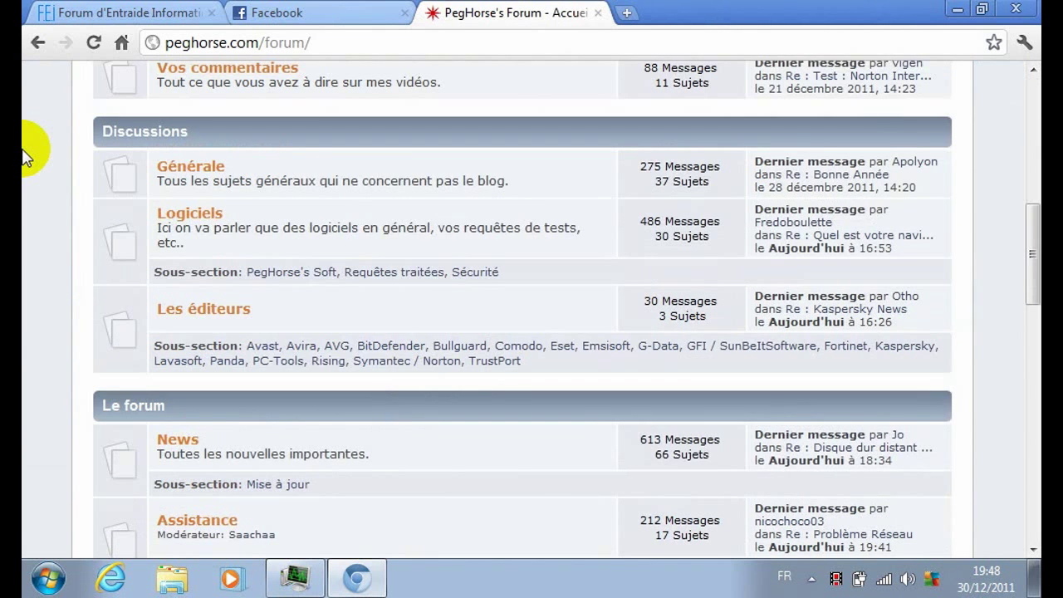
pyautogui.scroll(-11, 23, 154)
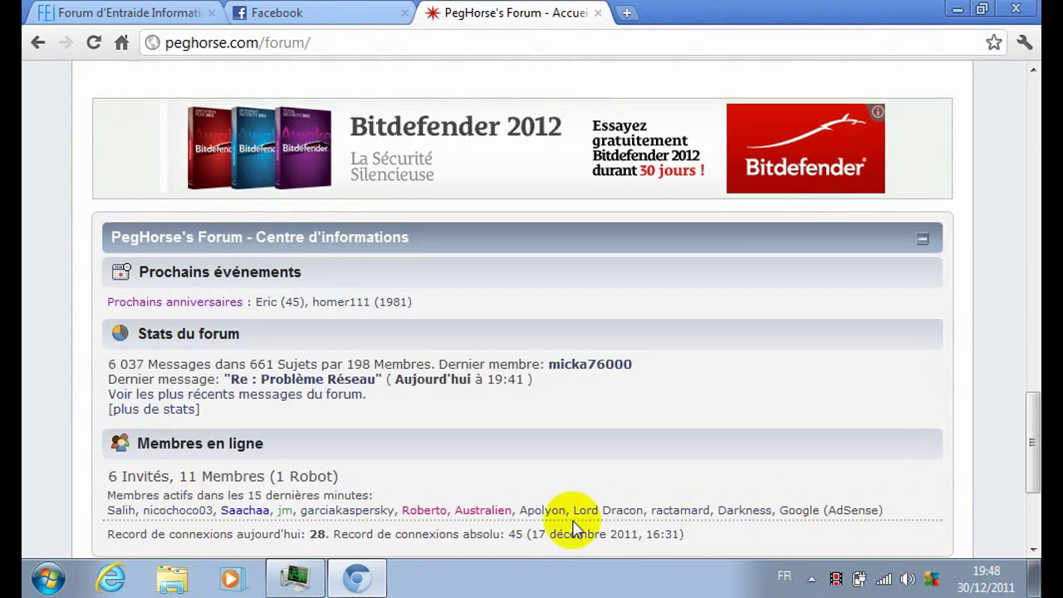
# Load manzaiforum.forumprod.com in the same tab and look through its forum categories.
pyautogui.click(224, 52)
pyautogui.write('mpan')
pyautogui.press('BackSpace')
pyautogui.press('BackSpace')
pyautogui.press('BackSpace')
pyautogui.write('&n')
pyautogui.press('BackSpace')
pyautogui.press('BackSpace')
pyautogui.write('anzaiforum.forumprod.com')
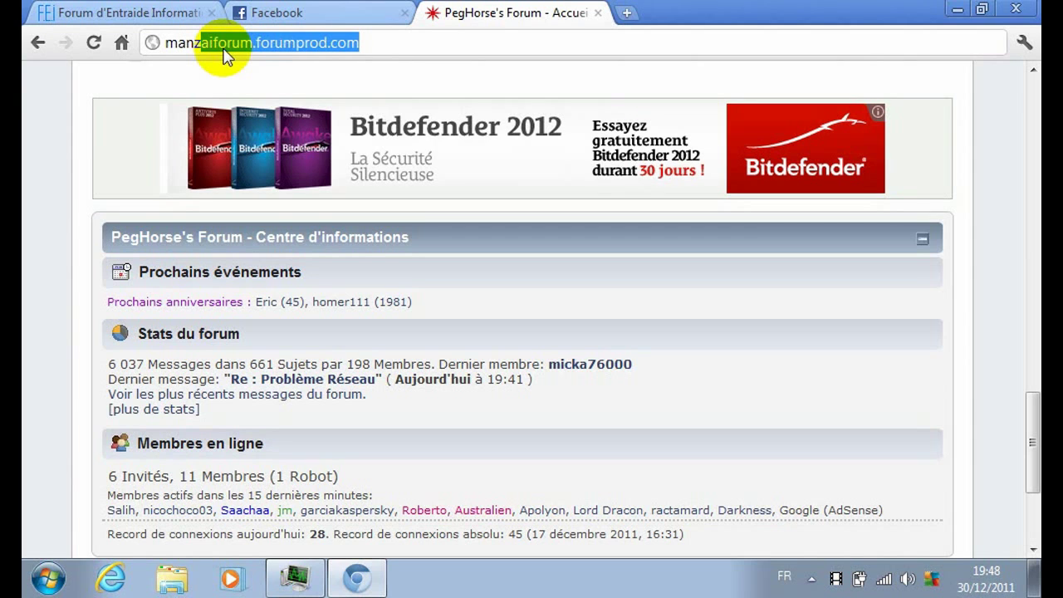
pyautogui.press('Return')
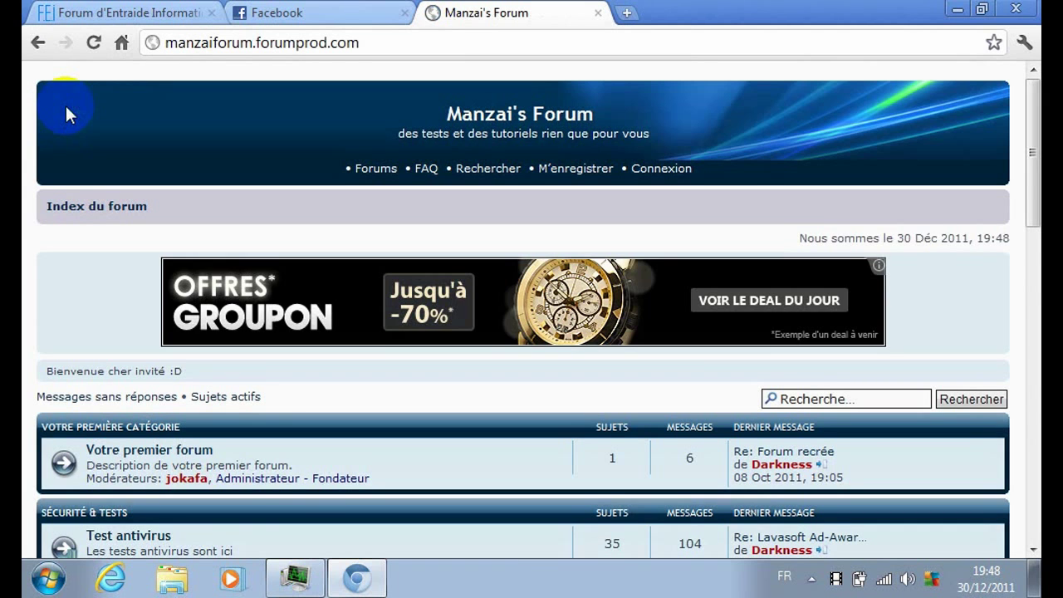
pyautogui.scroll(-3, 25, 205)
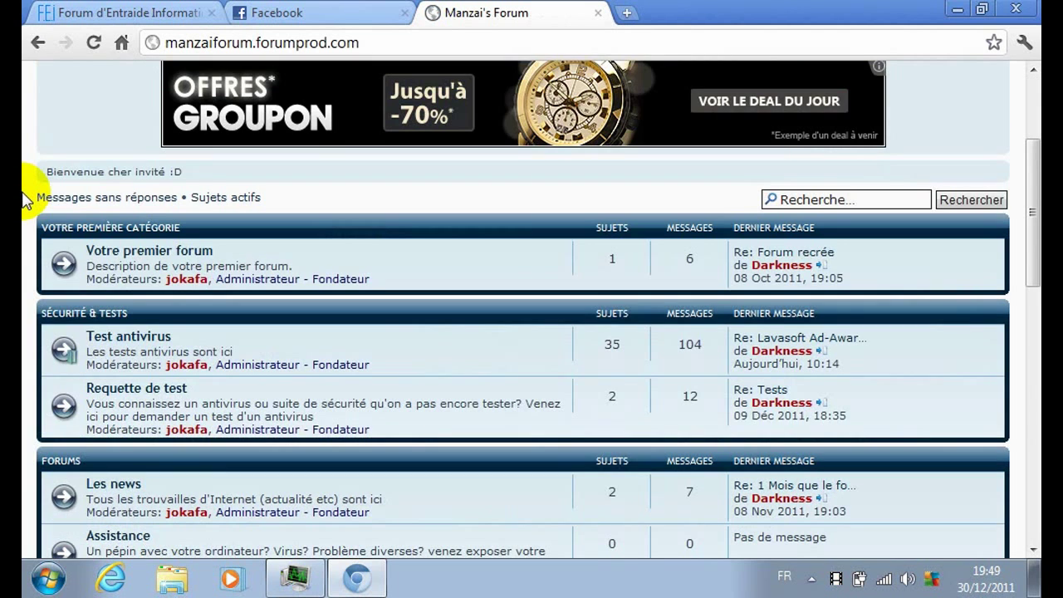
pyautogui.scroll(-9, 25, 199)
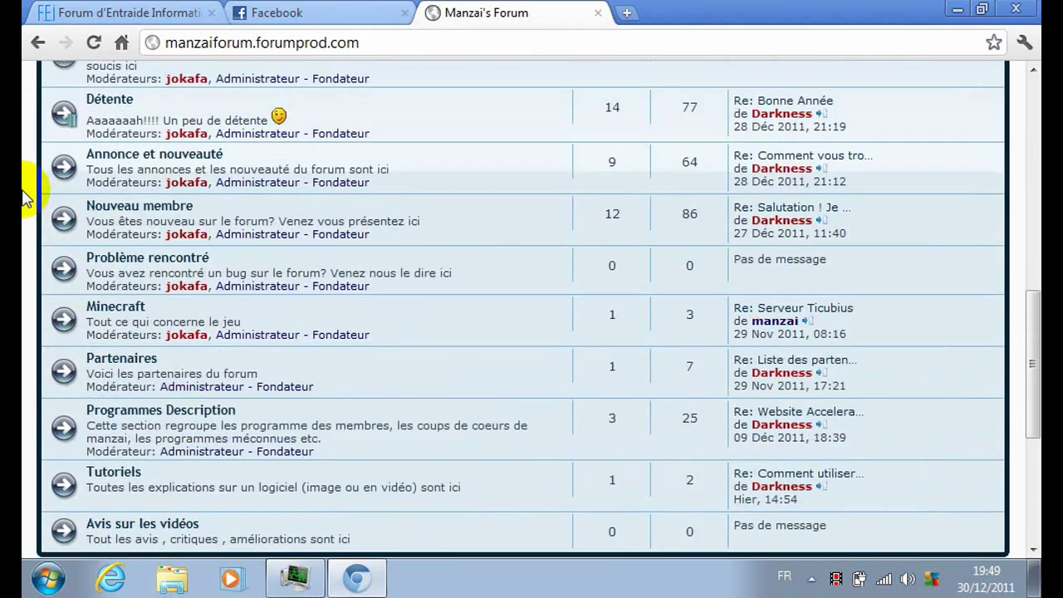
# Close the Manzai's Forum tab and minimize the browser to show the desktop.
pyautogui.click(598, 12)
pyautogui.click(145, 10)
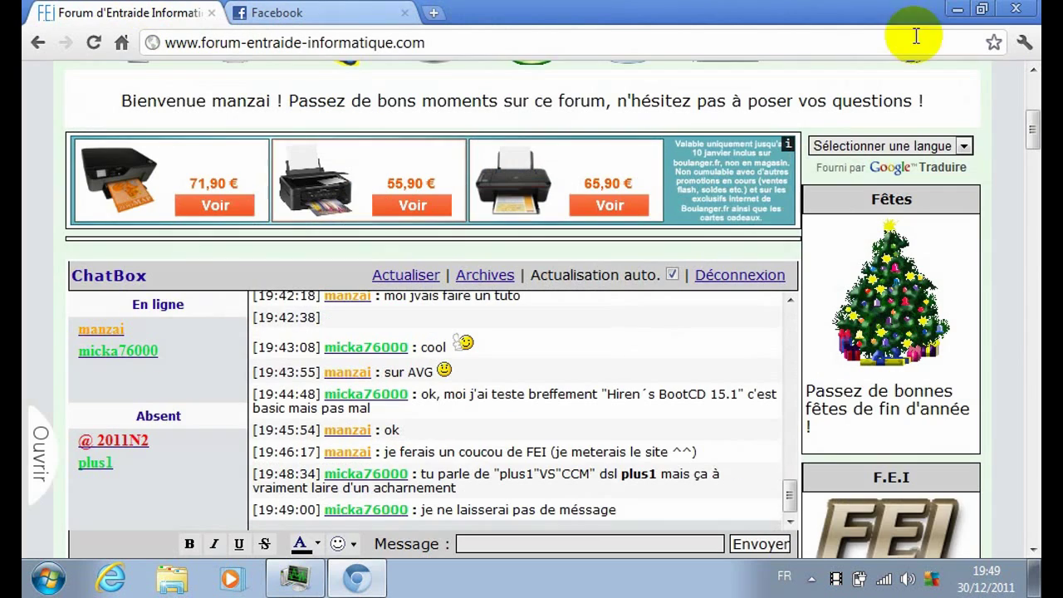
pyautogui.click(955, 10)
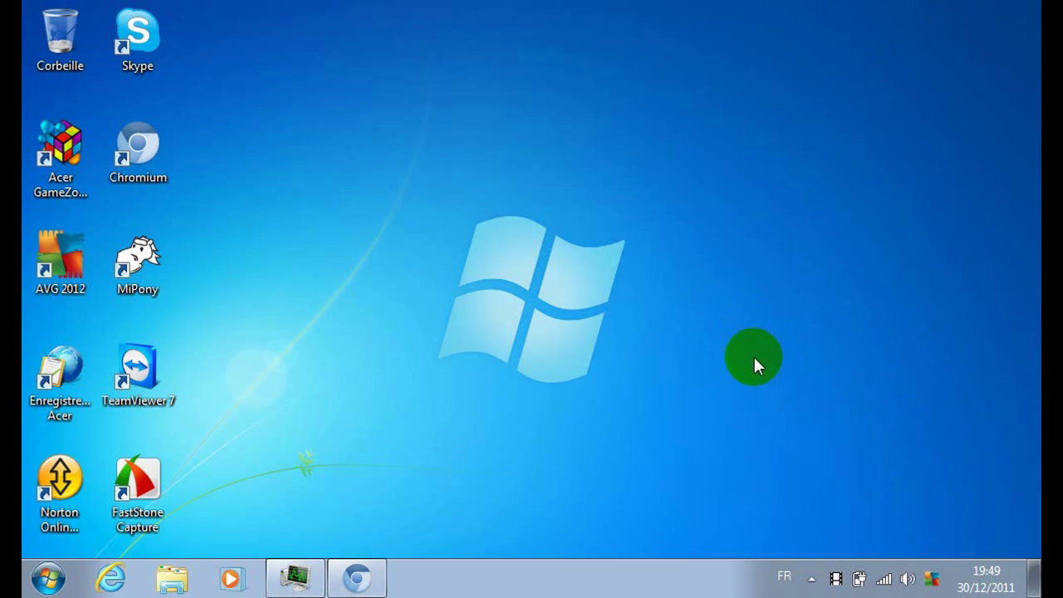
pyautogui.click(364, 579)
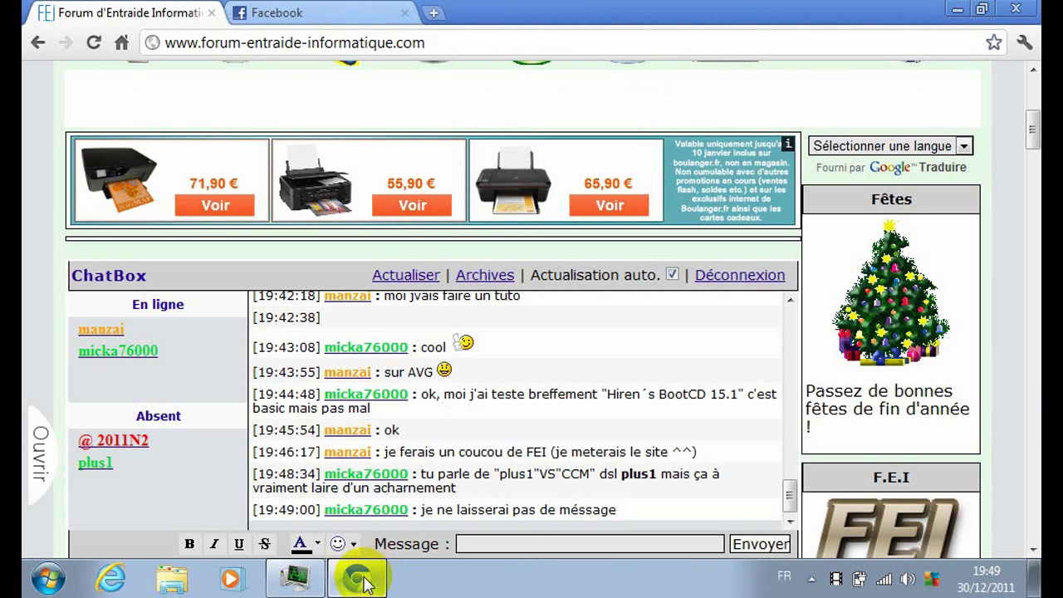
pyautogui.click(357, 577)
# Open AVG Anti-Virus Free Edition 2012 and view its component overview and scan options.
pyautogui.doubleClick(933, 579)
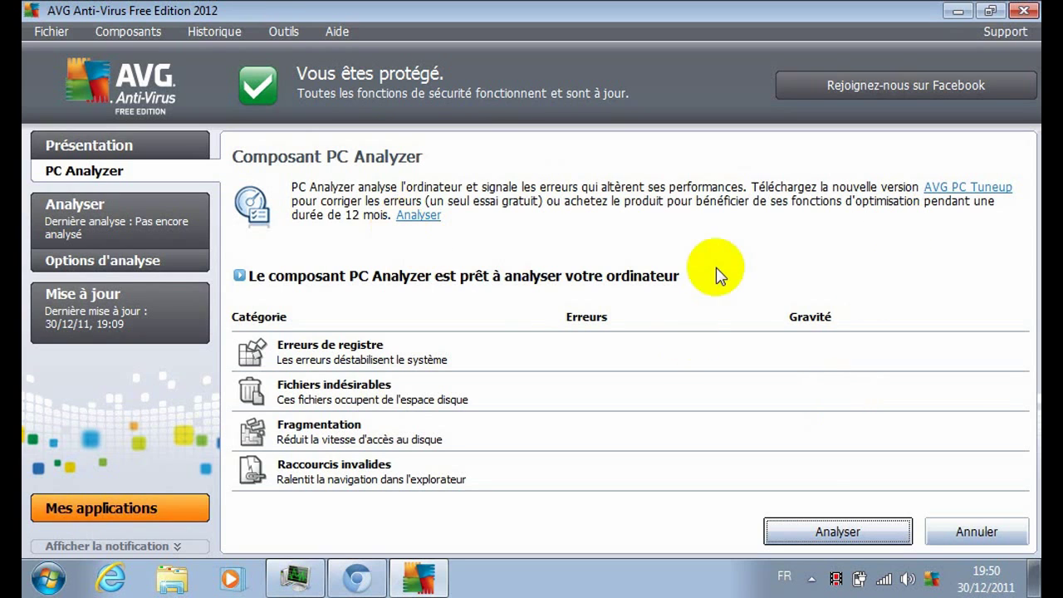
pyautogui.click(116, 149)
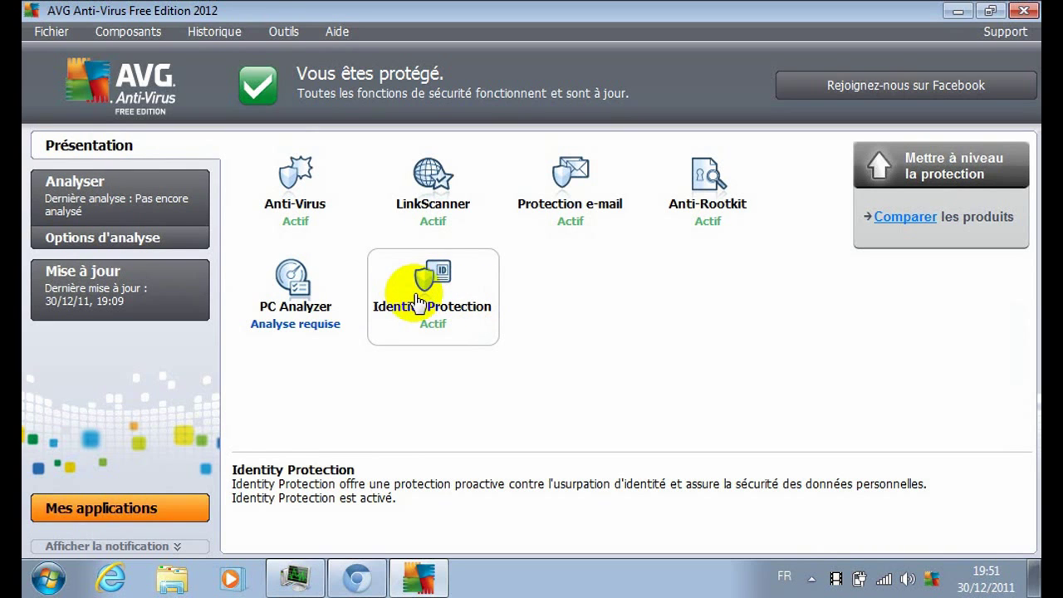
pyautogui.click(124, 238)
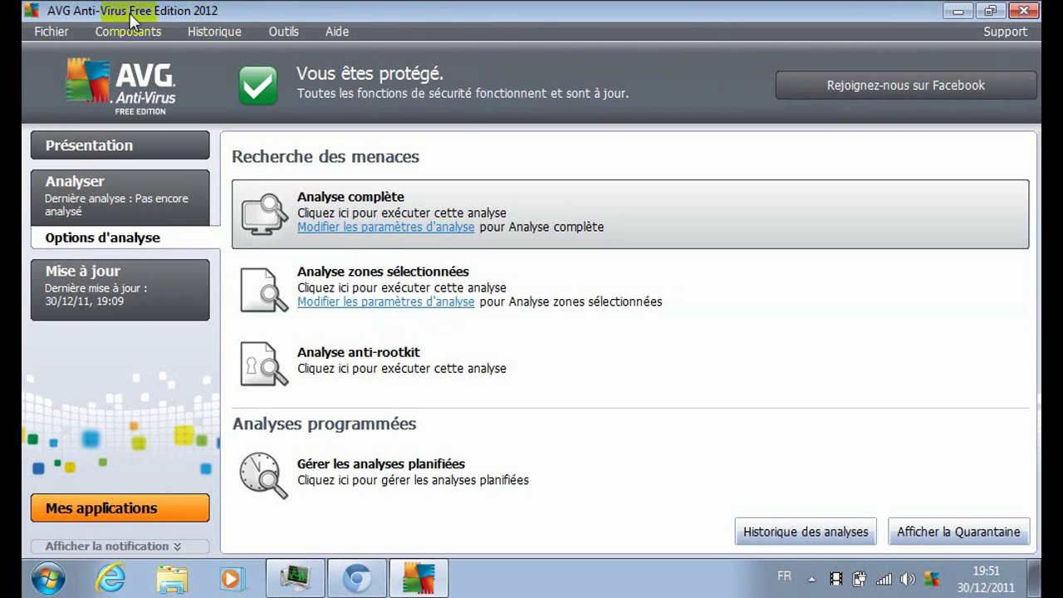
# Look at the available component commands and return to the system overview (Présentation du système).
pyautogui.click(52, 32)
pyautogui.moveTo(128, 32)
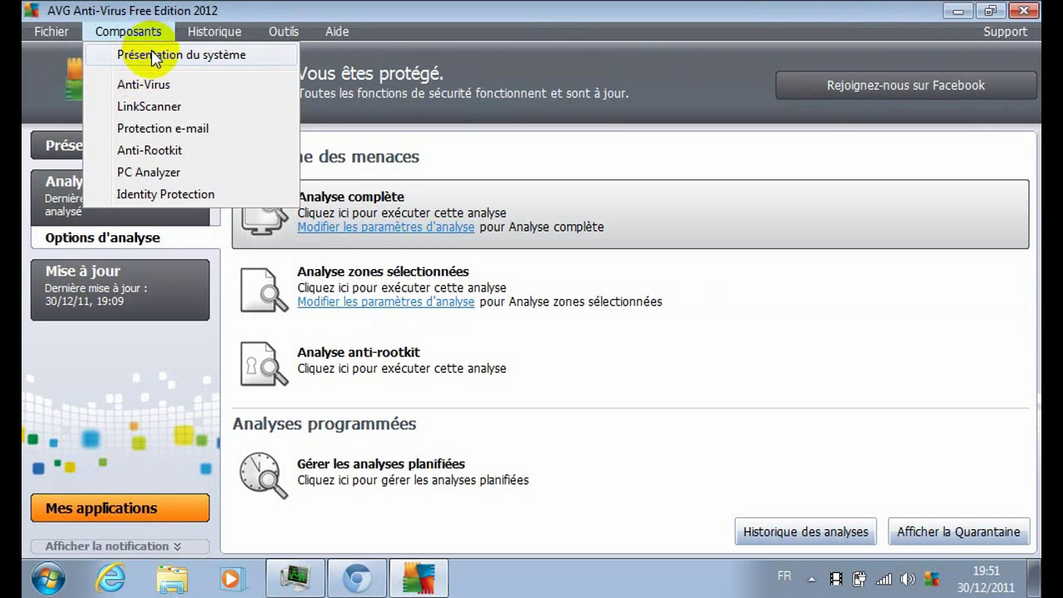
pyautogui.click(225, 56)
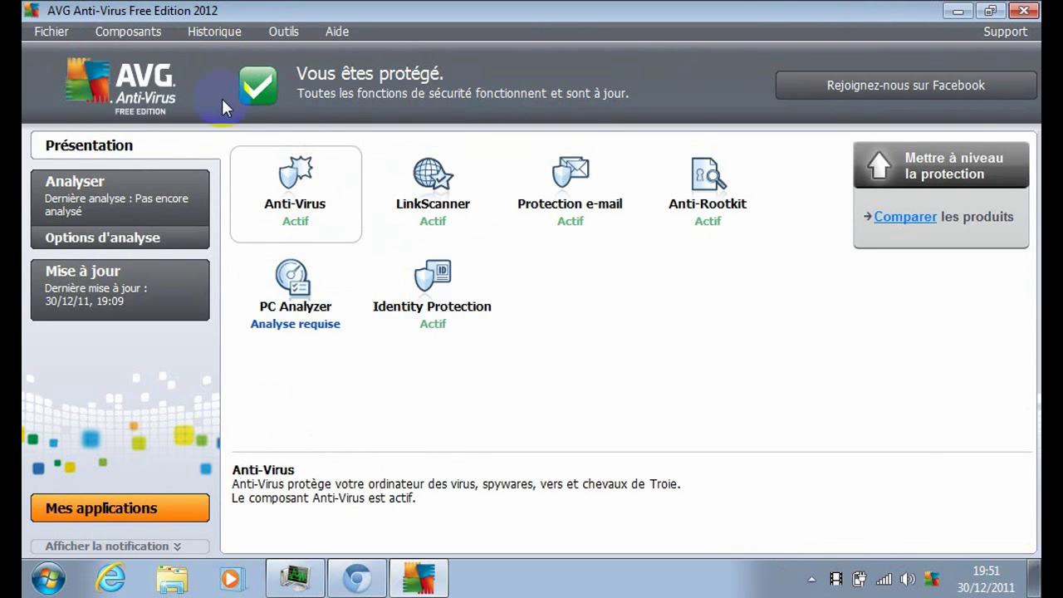
# Look over the history and tools commands and open AVG's advanced settings (Paramètres avancés).
pyautogui.click(213, 32)
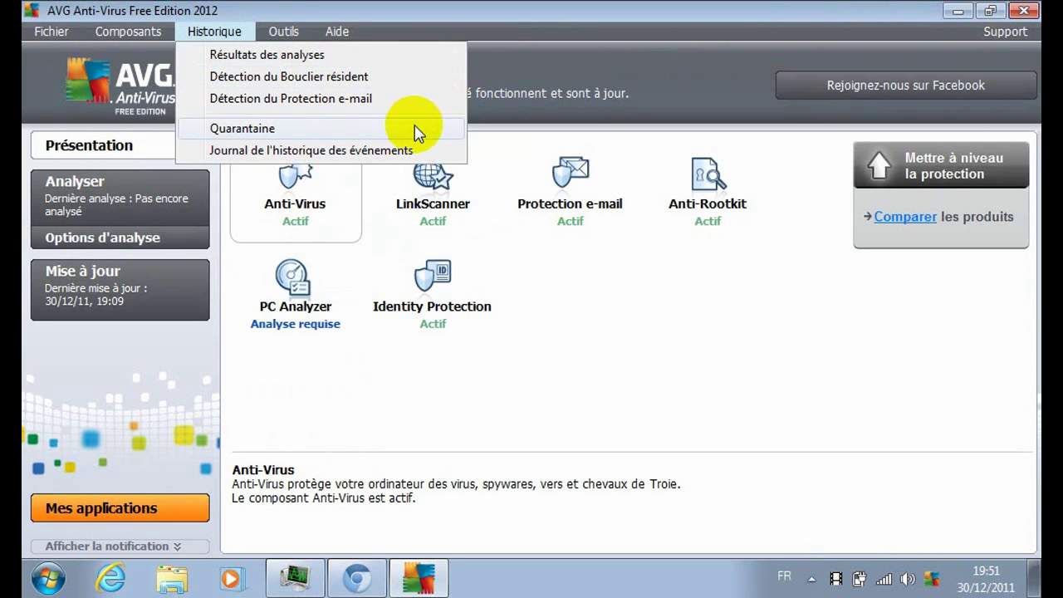
pyautogui.moveTo(291, 35)
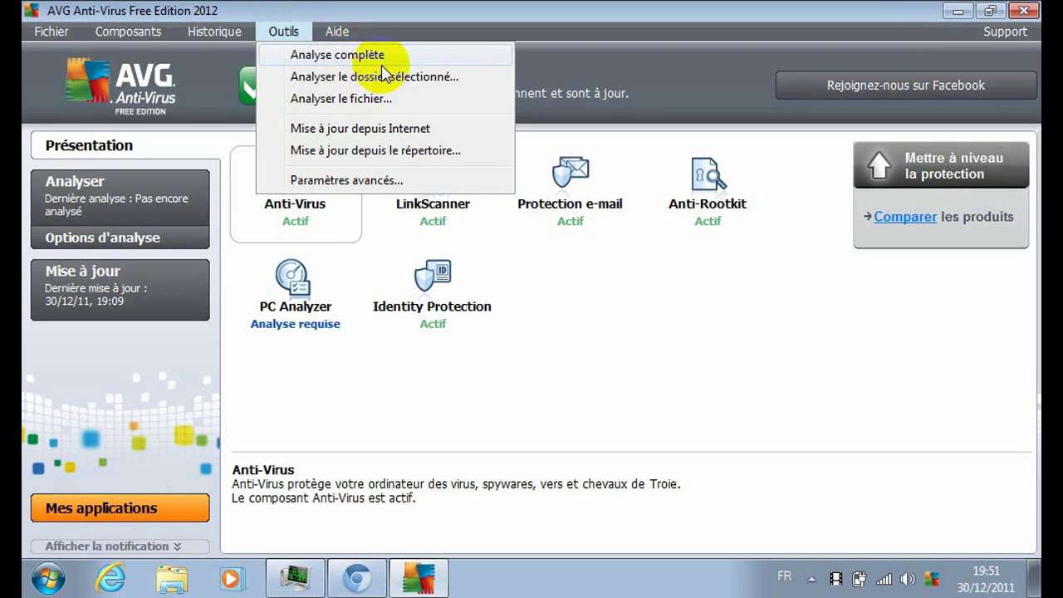
pyautogui.click(366, 171)
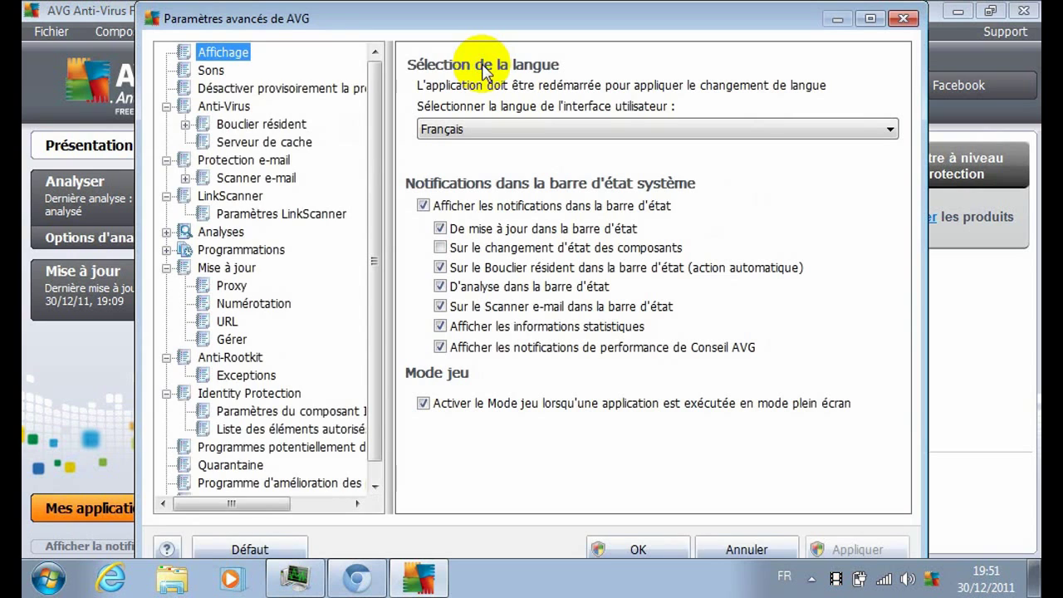
# Review the advanced settings for the Bouclier résident and the Scanner e-mail.
pyautogui.click(280, 126)
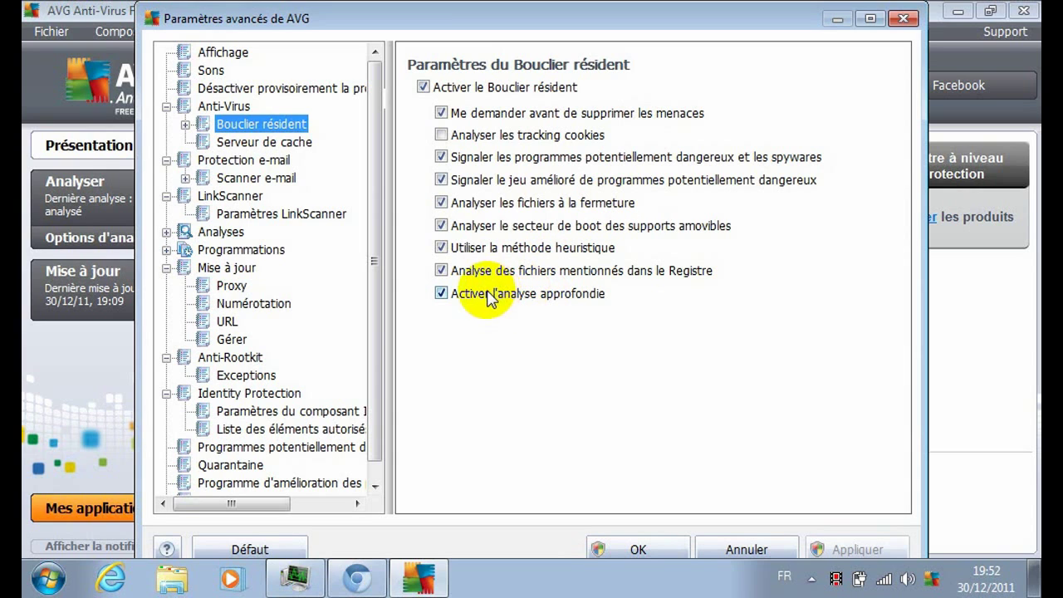
pyautogui.click(269, 160)
pyautogui.click(273, 176)
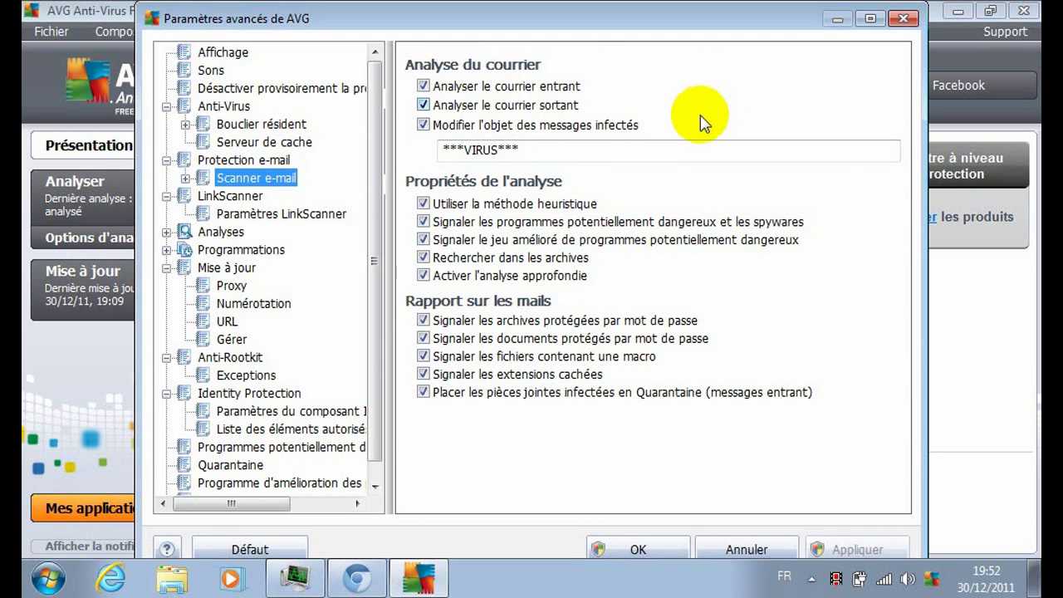
# Expand the Programmations and Analyses settings groups and review the Analyse complète parameters.
pyautogui.click(167, 249)
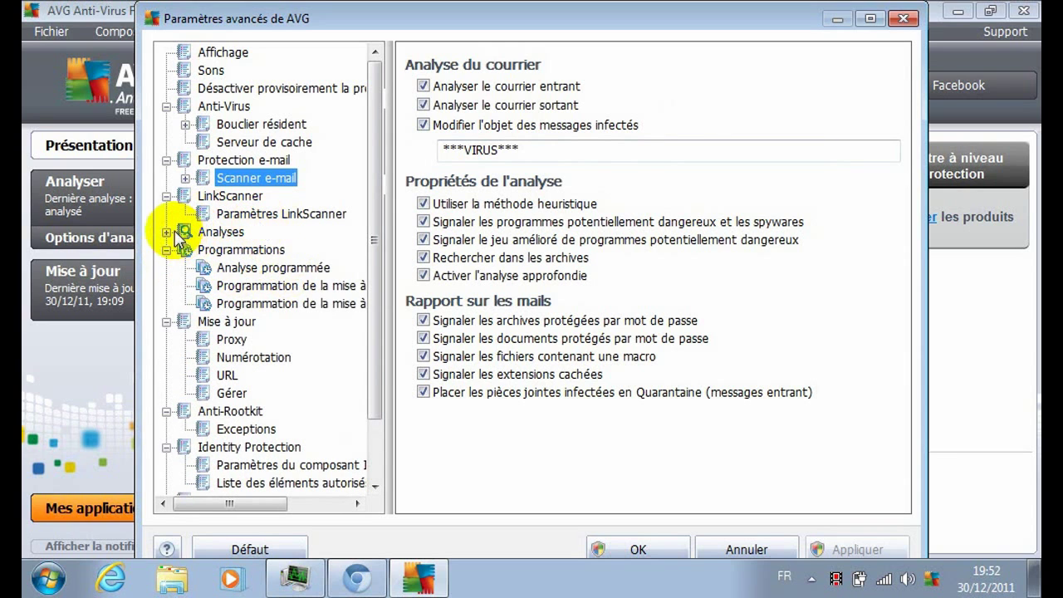
pyautogui.click(168, 232)
pyautogui.click(230, 251)
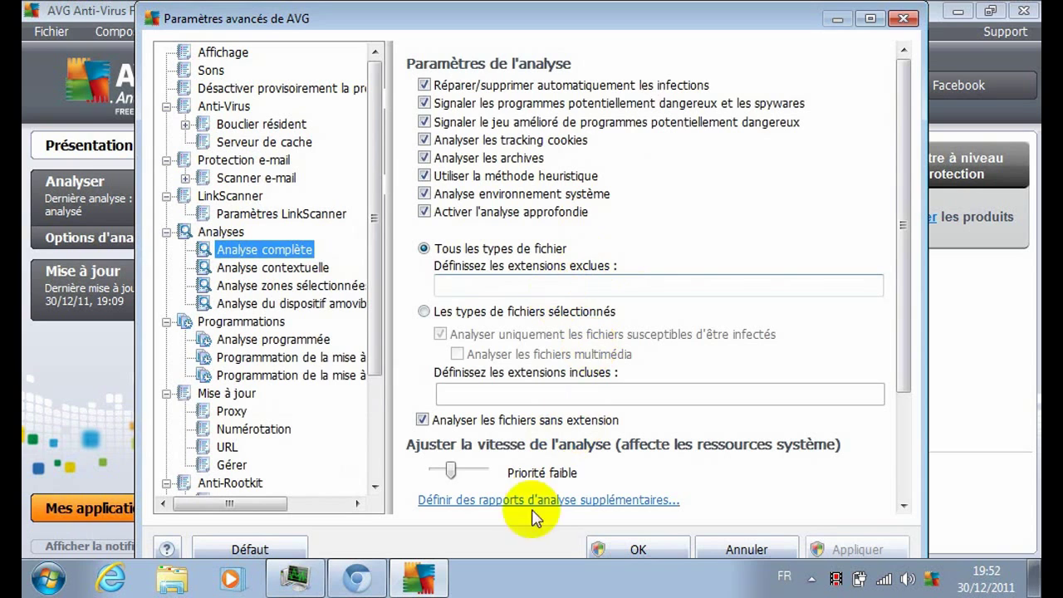
# Review the Affichage, Sons and temporary protection deactivation pages of the advanced settings.
pyautogui.click(223, 54)
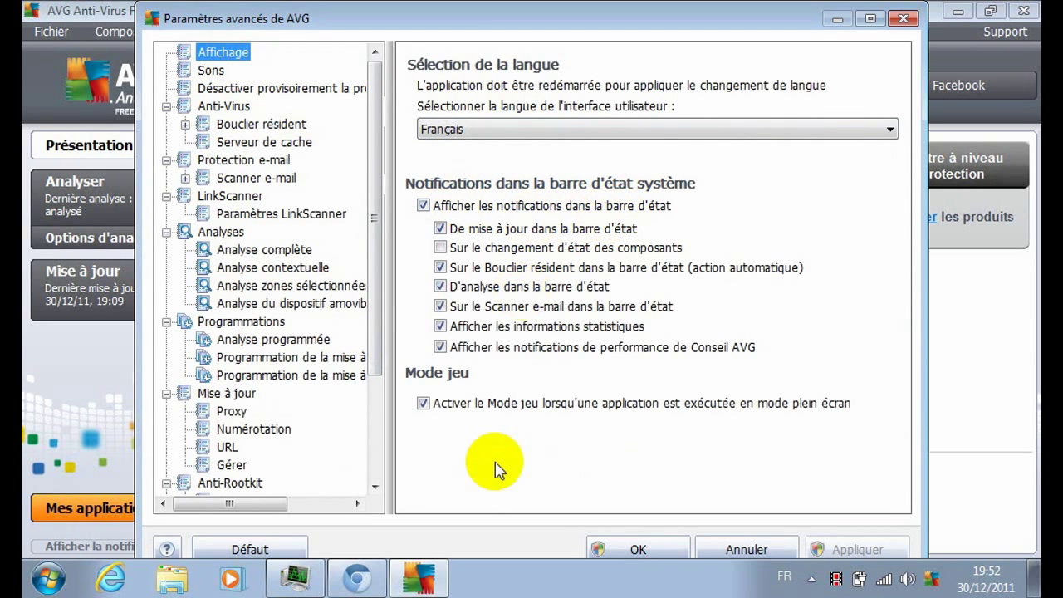
pyautogui.click(209, 71)
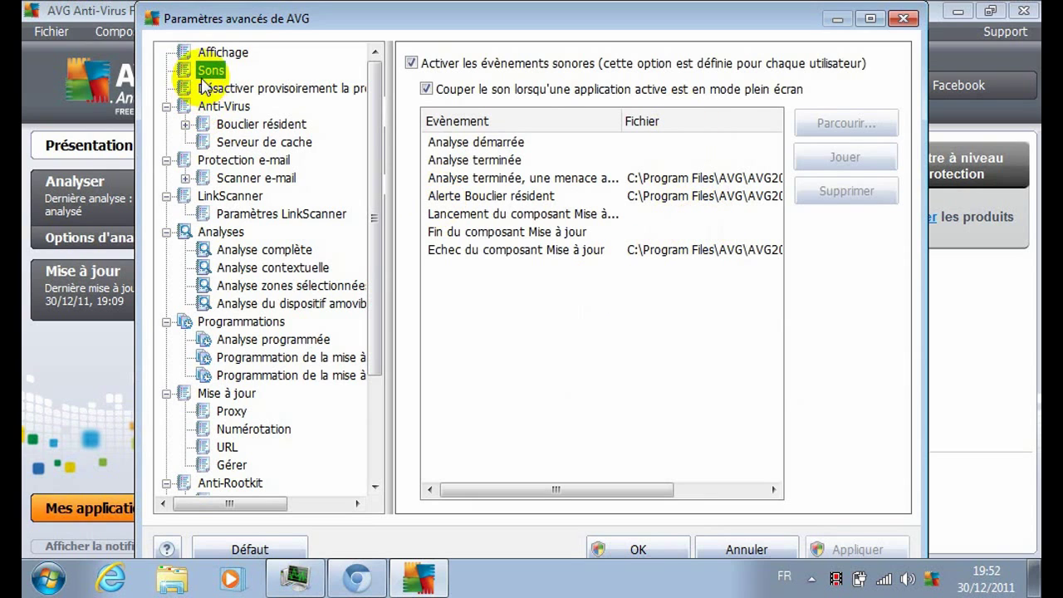
pyautogui.click(225, 88)
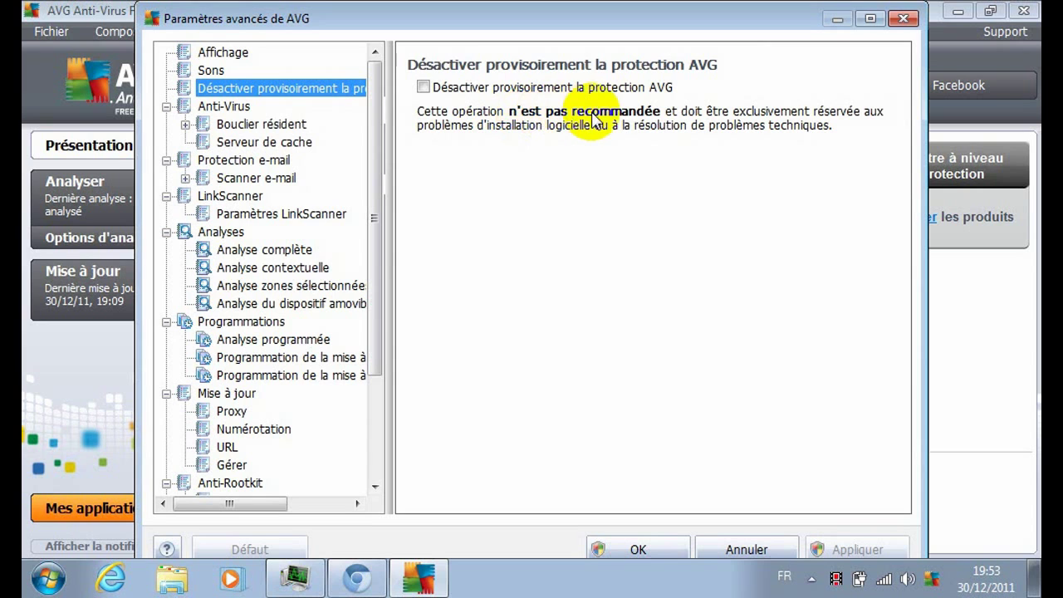
# Review the Anti-Virus settings: Bouclier résident with its Paramètres avancés and Exceptions pages, and Serveur de cache.
pyautogui.click(235, 108)
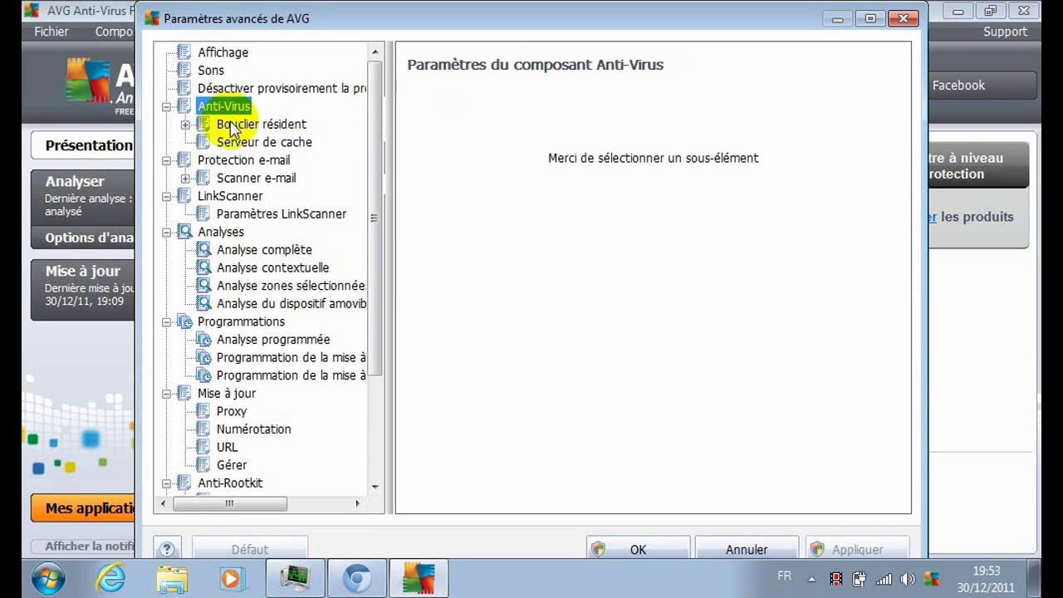
pyautogui.click(228, 124)
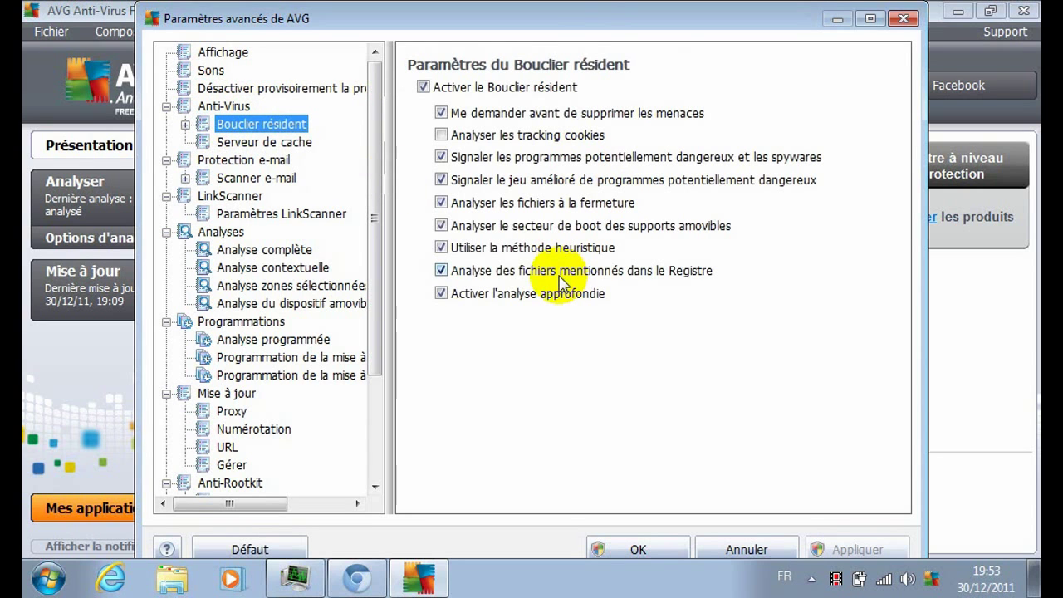
pyautogui.click(185, 124)
pyautogui.click(264, 147)
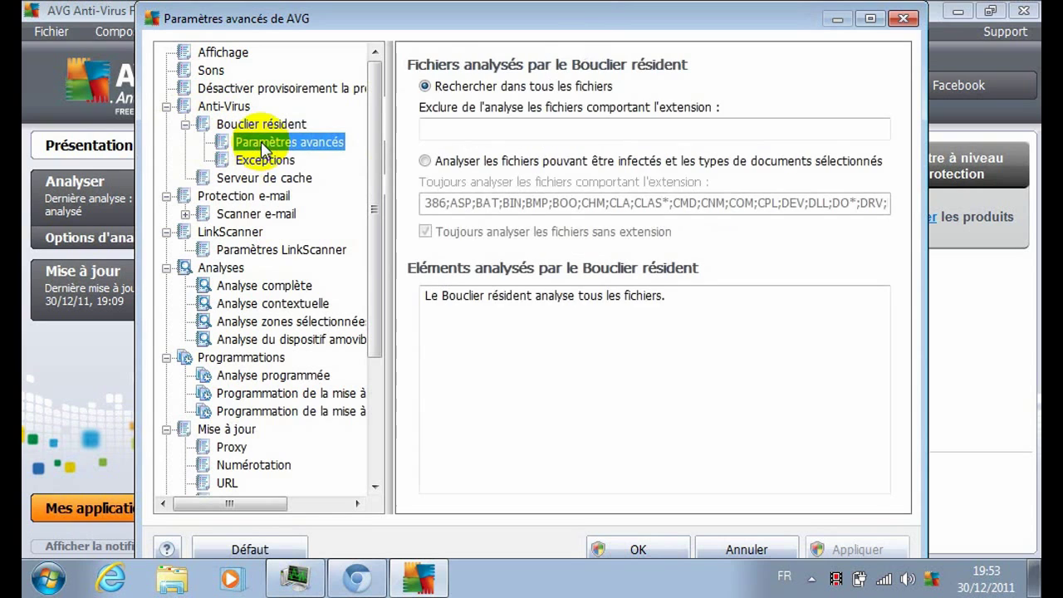
pyautogui.click(263, 161)
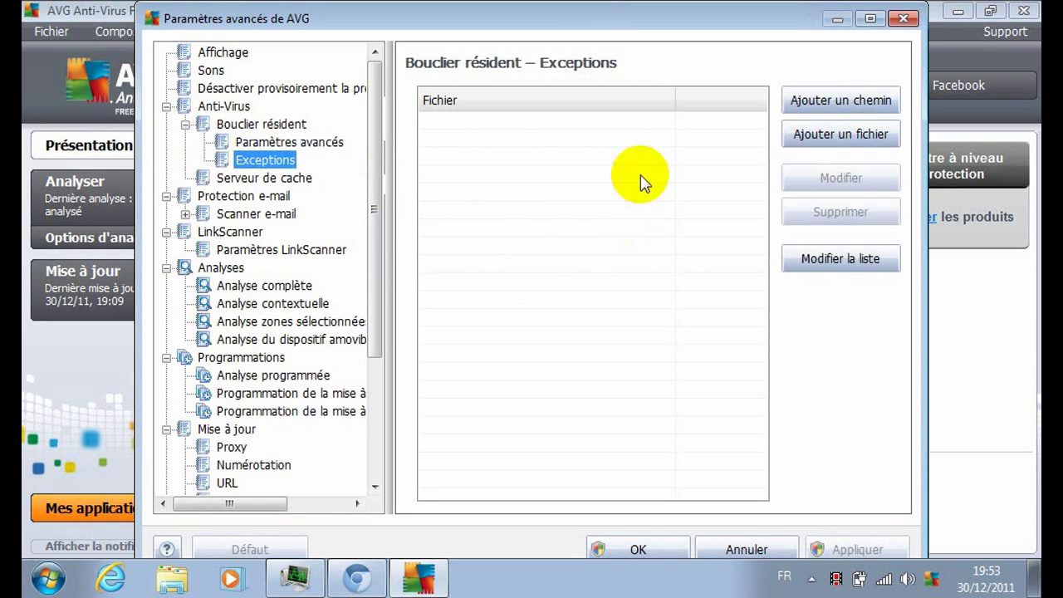
pyautogui.click(249, 179)
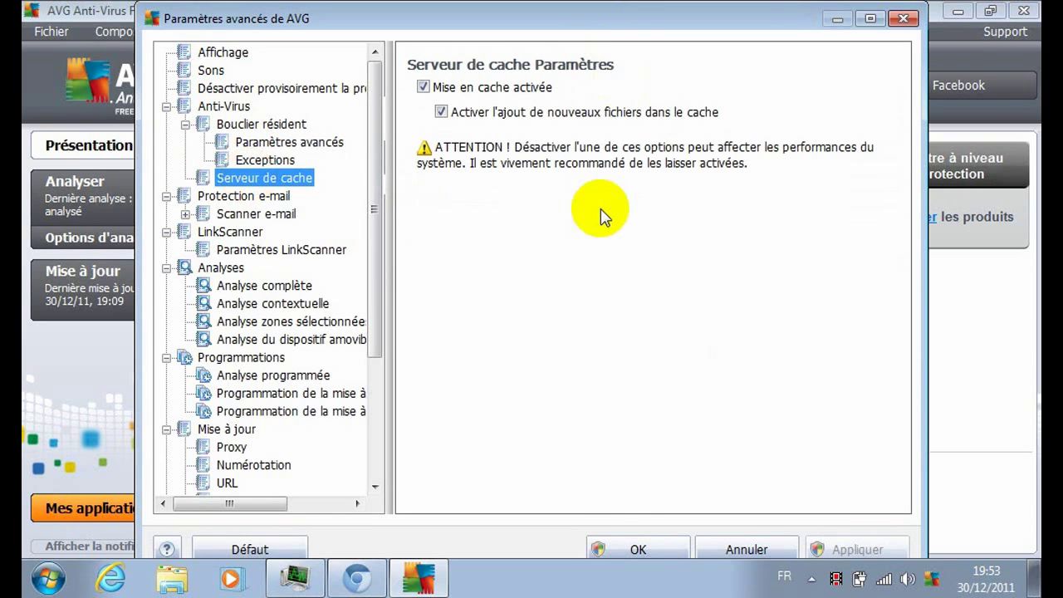
# Review the Scanner e-mail settings under Protection e-mail and the Paramètres LinkScanner page.
pyautogui.click(240, 198)
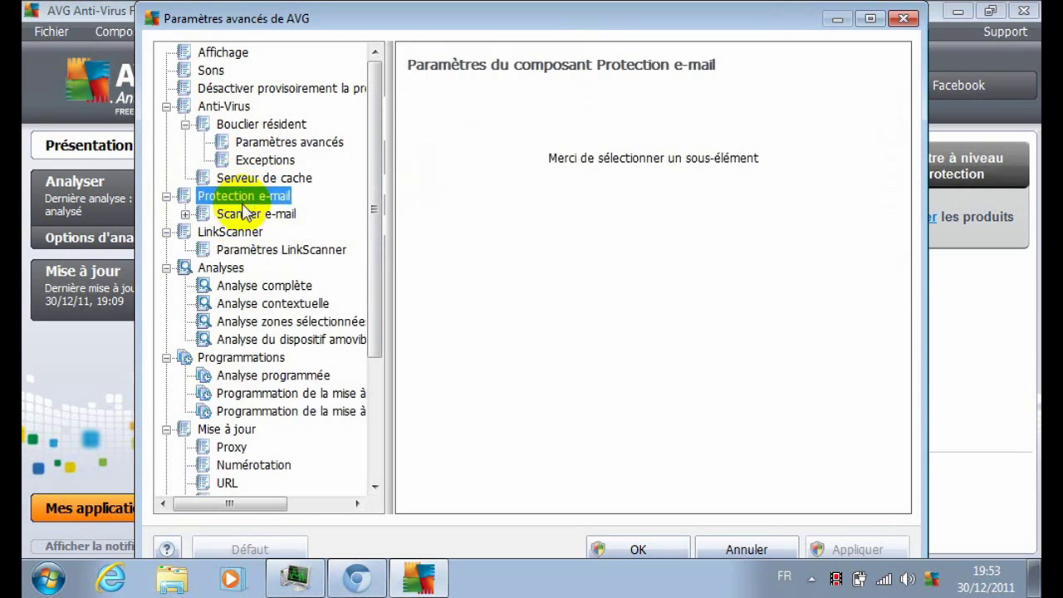
pyautogui.click(185, 213)
pyautogui.click(251, 216)
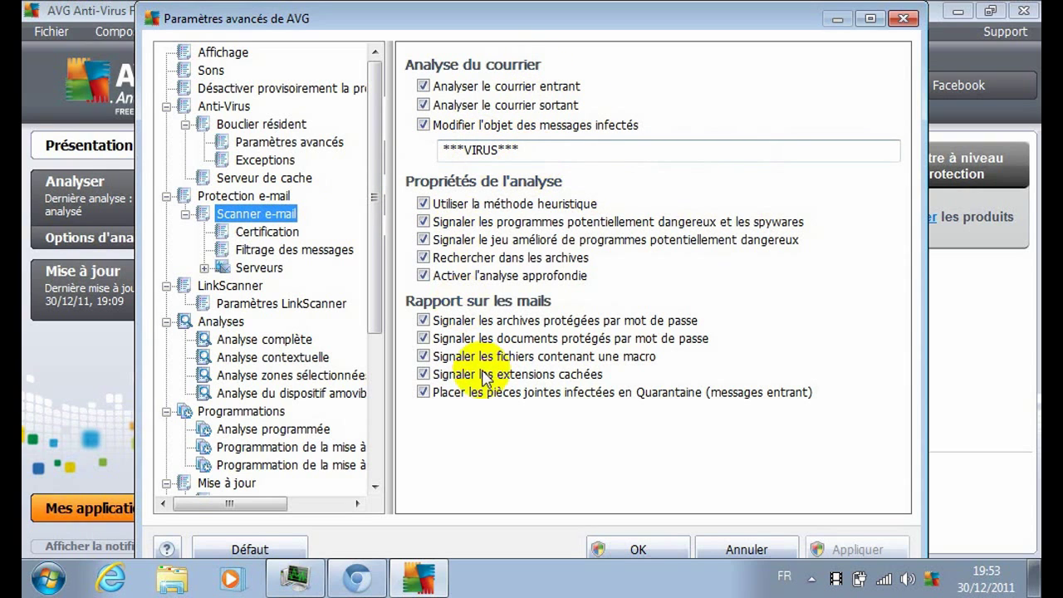
pyautogui.click(222, 287)
pyautogui.click(222, 303)
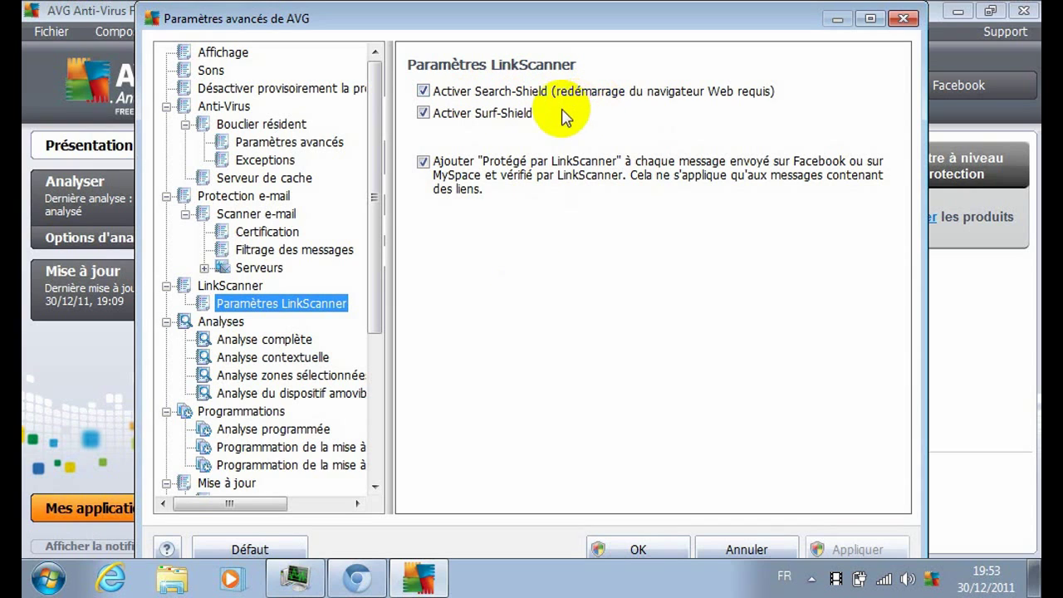
# Switch to Chrome, search Google for clubic in a new tab and read AVG's safety rating of the first result.
pyautogui.click(356, 573)
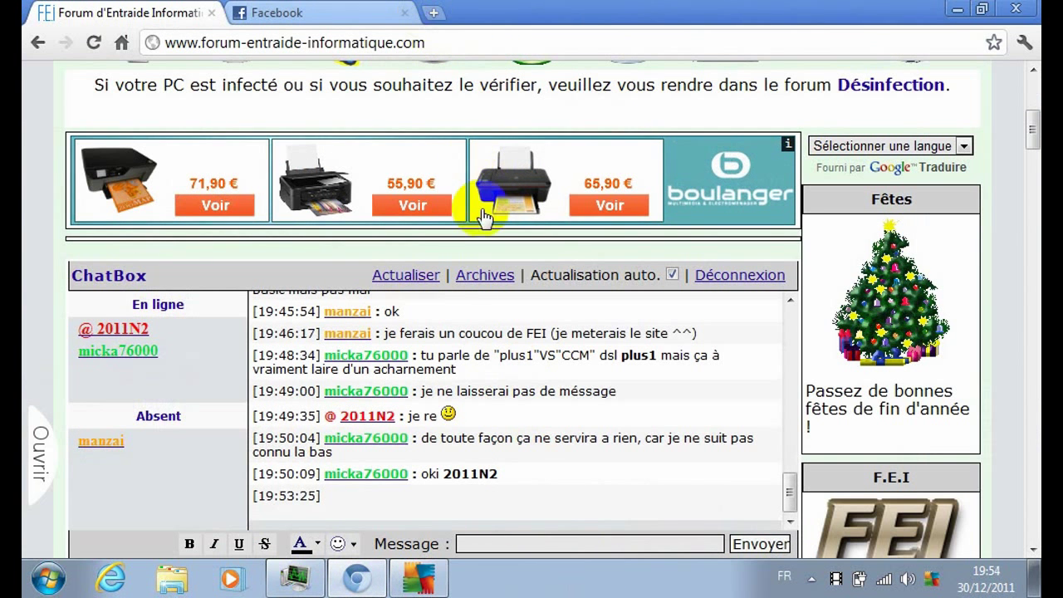
pyautogui.click(432, 13)
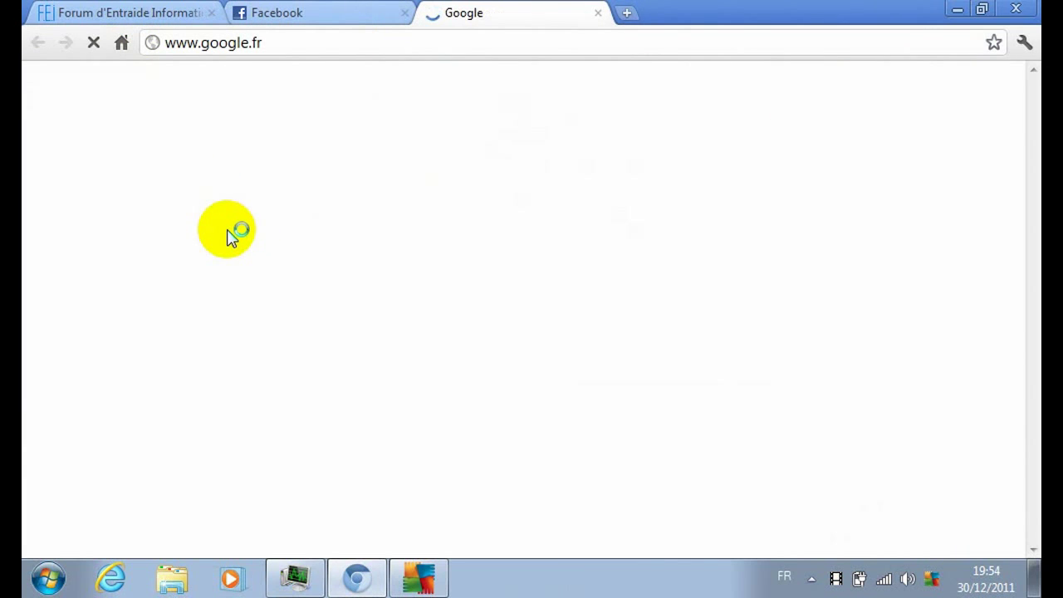
pyautogui.click(340, 374)
pyautogui.write('clubic')
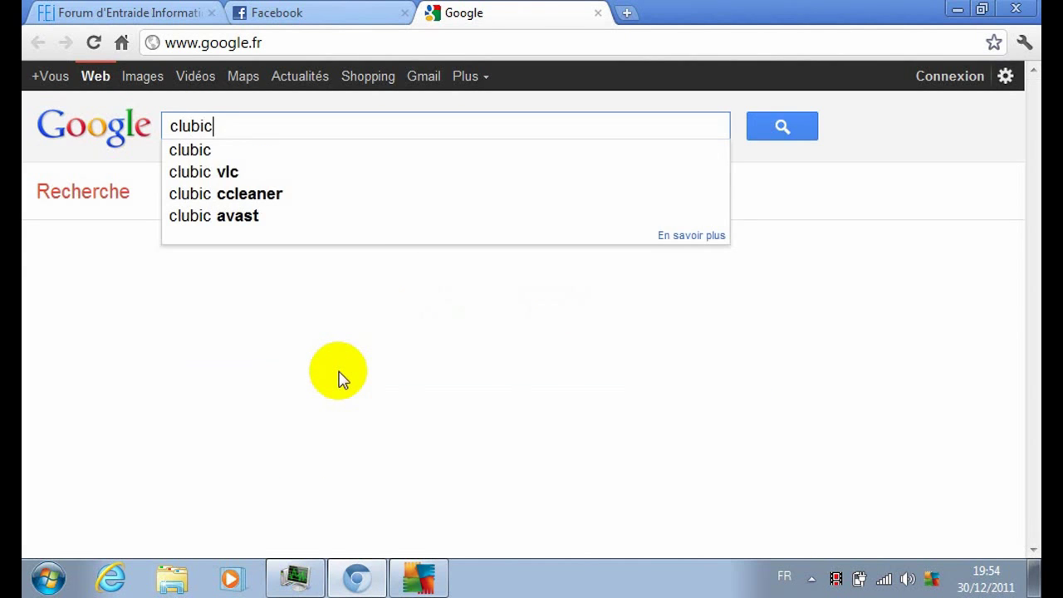
pyautogui.press('Return')
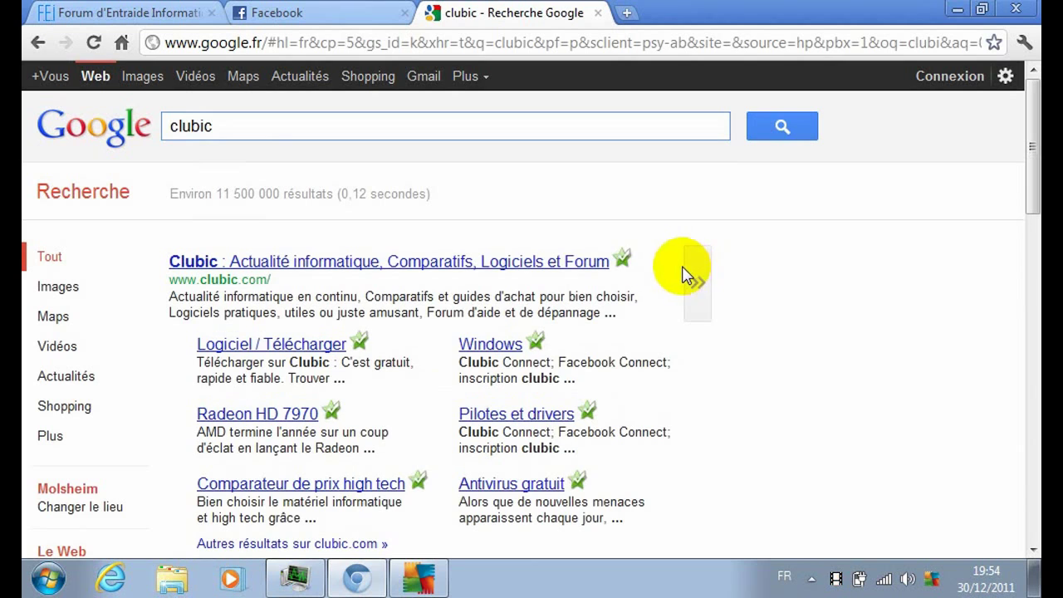
pyautogui.moveTo(624, 261)
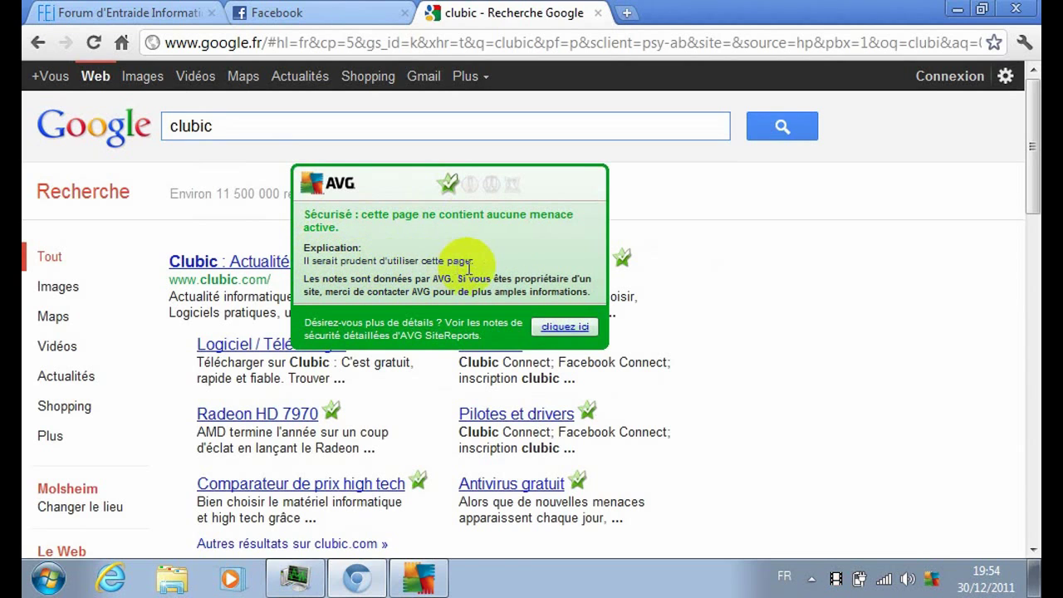
pyautogui.moveTo(475, 264); pyautogui.dragTo(286, 261)
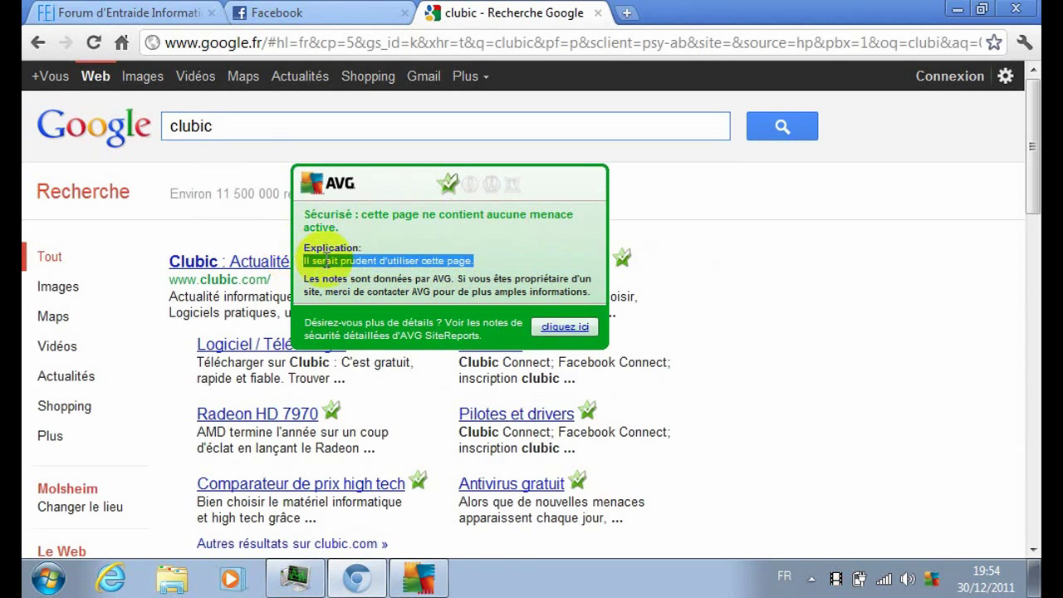
# Search Google for youareanidiot and check AVG's safety rating beside the first result.
pyautogui.click(586, 126)
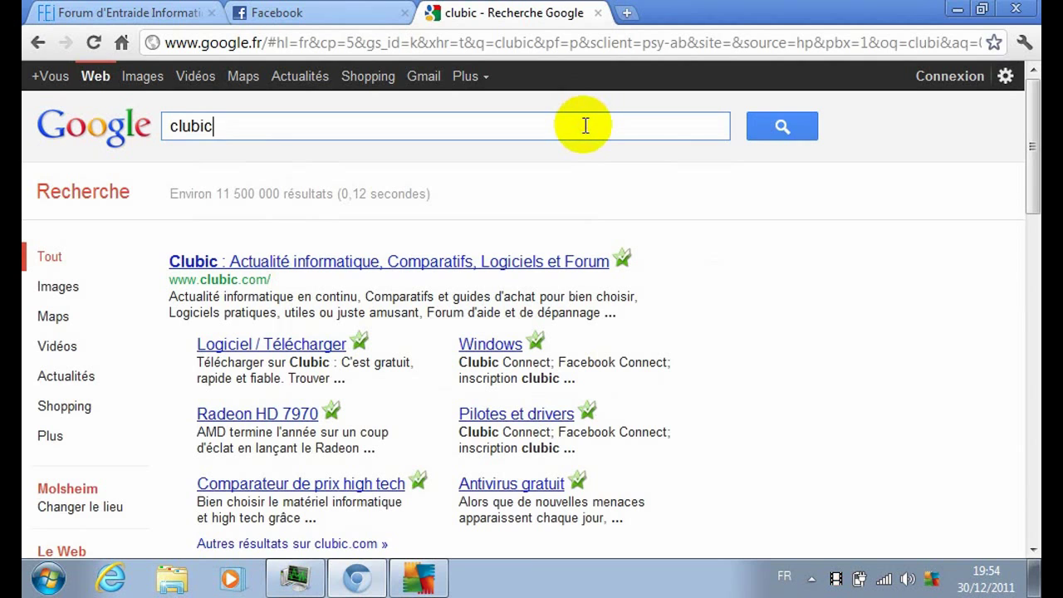
pyautogui.press('BackSpace')
pyautogui.press('BackSpace')
pyautogui.press('BackSpace')
pyautogui.press('BackSpace')
pyautogui.press('BackSpace')
pyautogui.press('BackSpace')
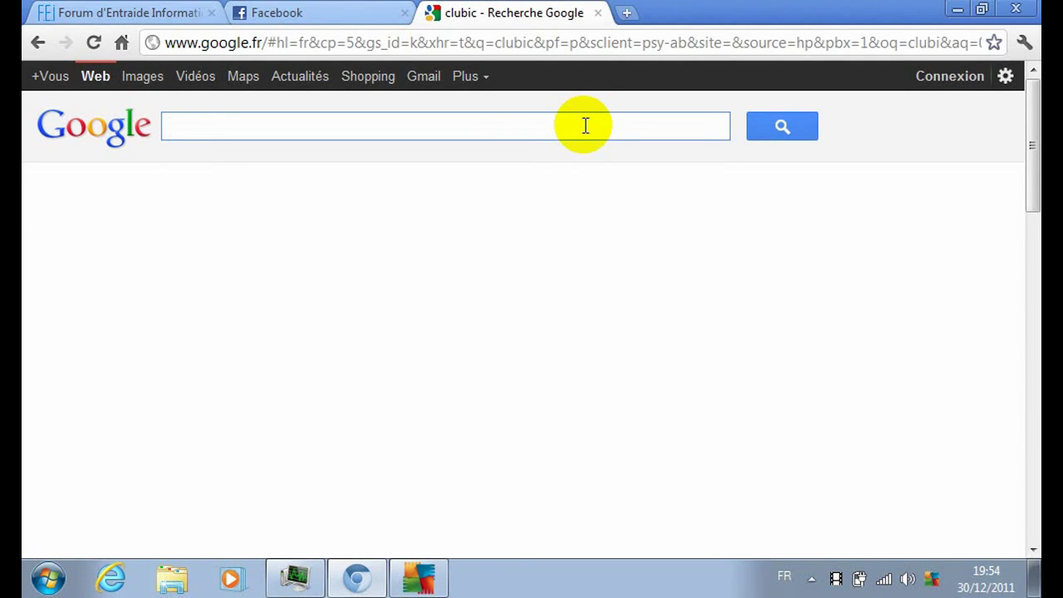
pyautogui.write('youareanidi')
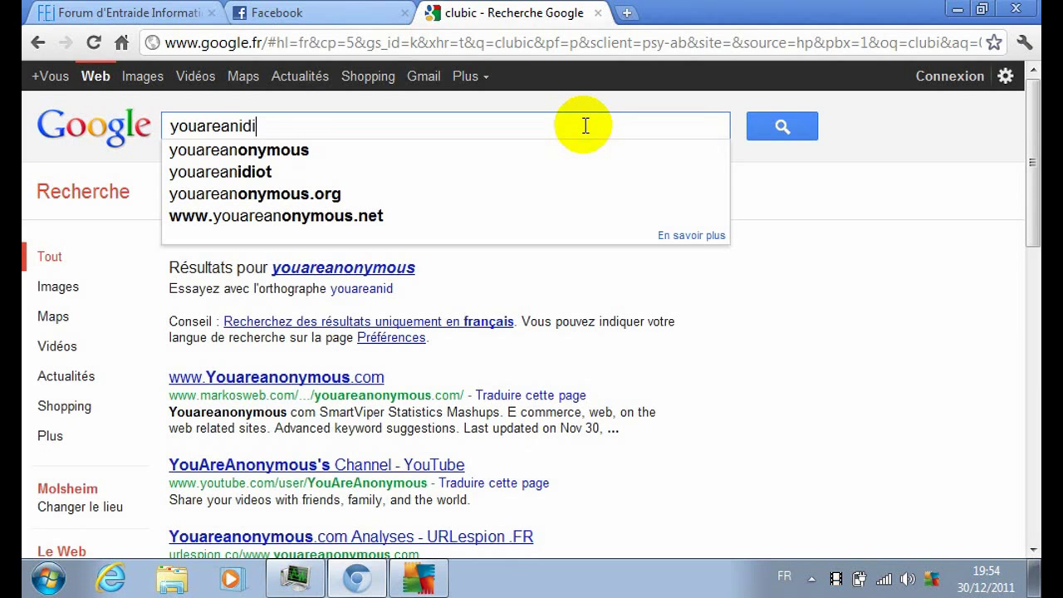
pyautogui.write('ot')
pyautogui.press('Return')
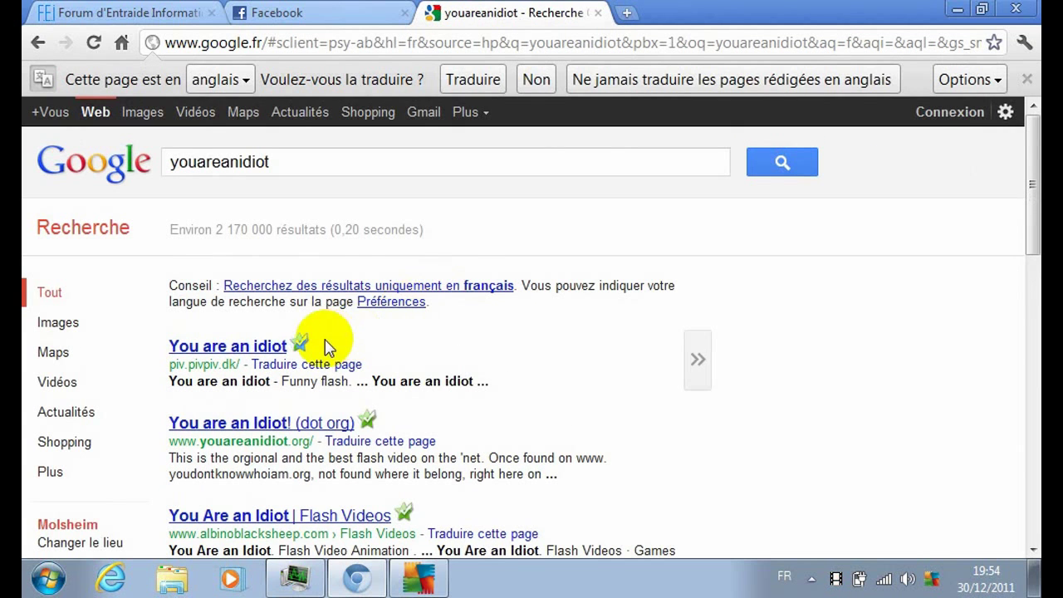
pyautogui.moveTo(303, 349)
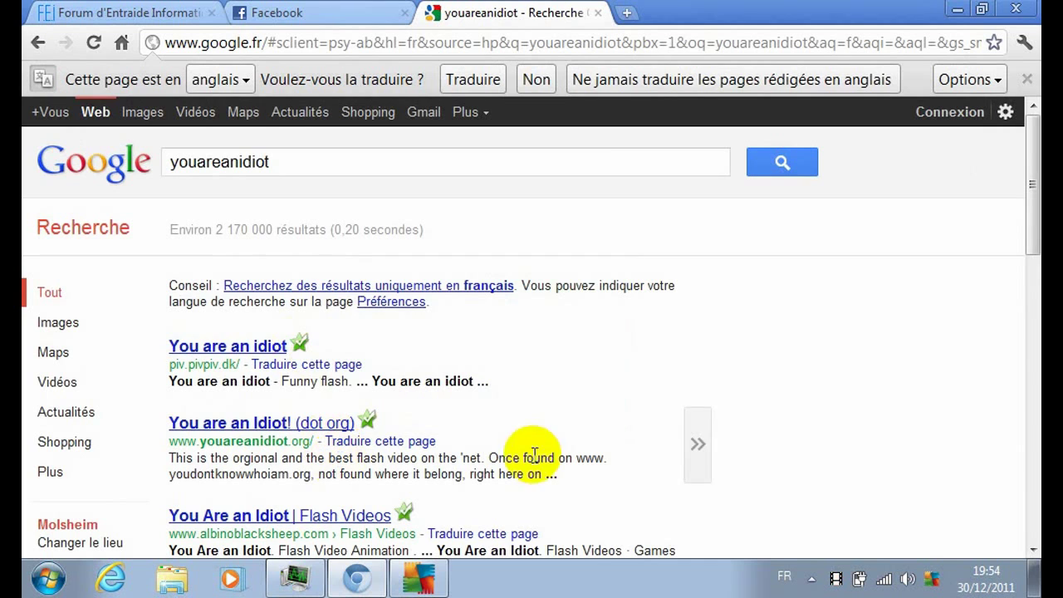
# Search Google for thepiratebay to check its AVG safety rating, and close that tab to return to the AVG settings.
pyautogui.moveTo(302, 165); pyautogui.dragTo(152, 165)
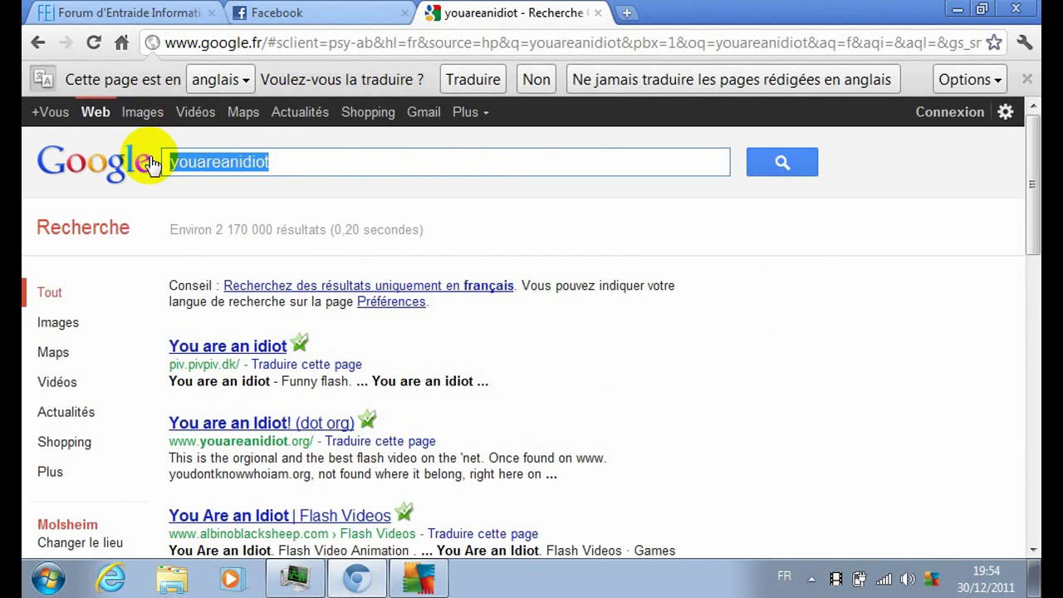
pyautogui.write('thepira')
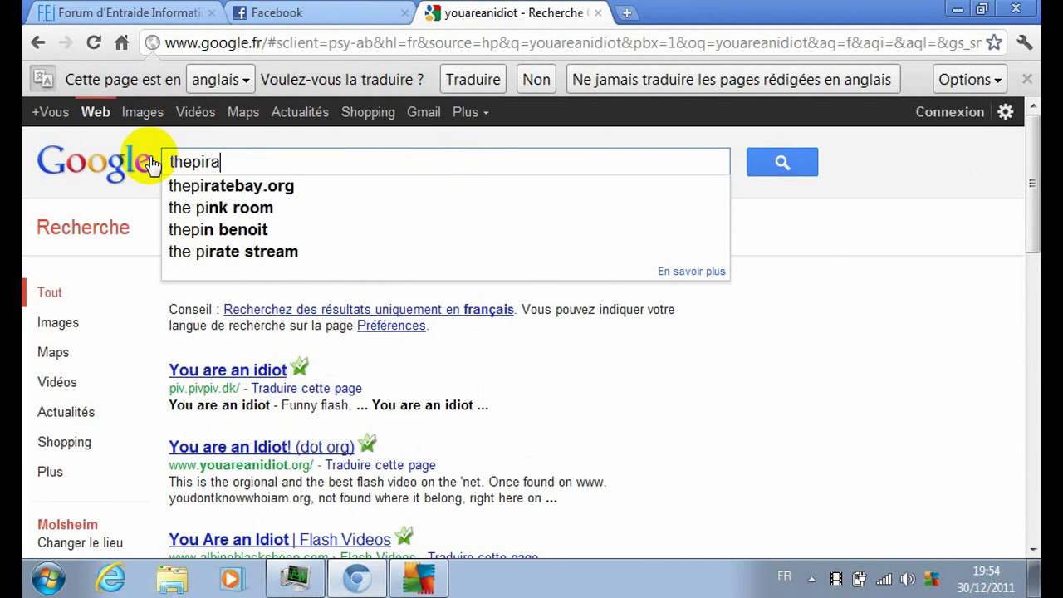
pyautogui.write('teba')
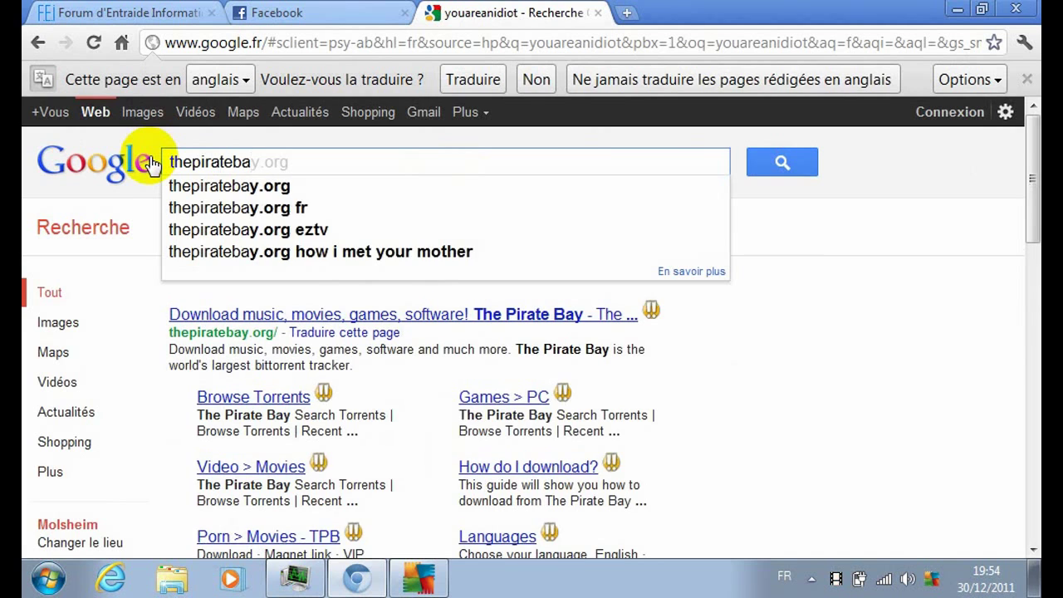
pyautogui.write('y')
pyautogui.press('Return')
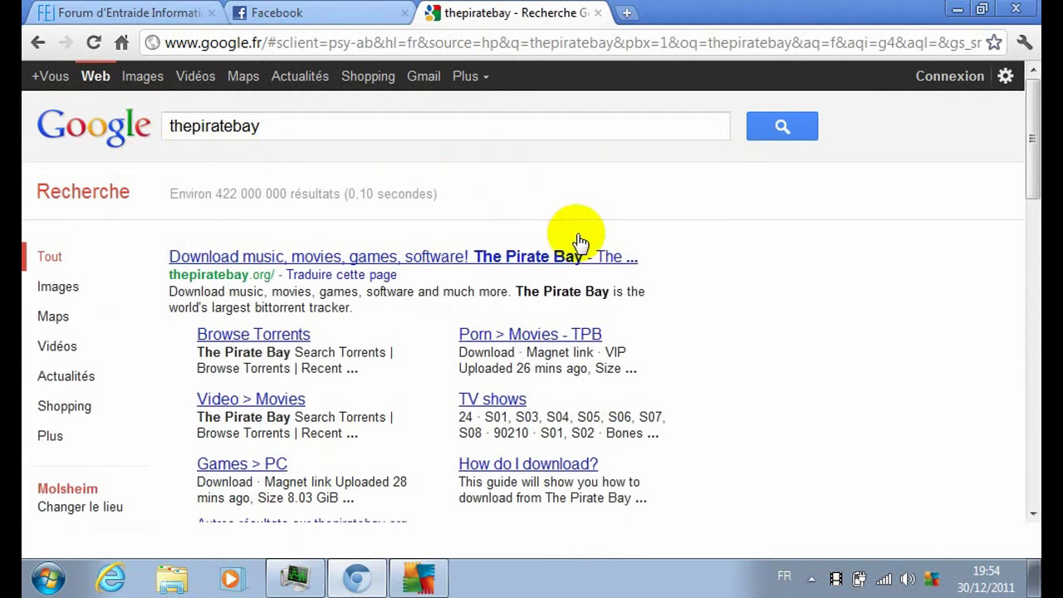
pyautogui.moveTo(656, 260)
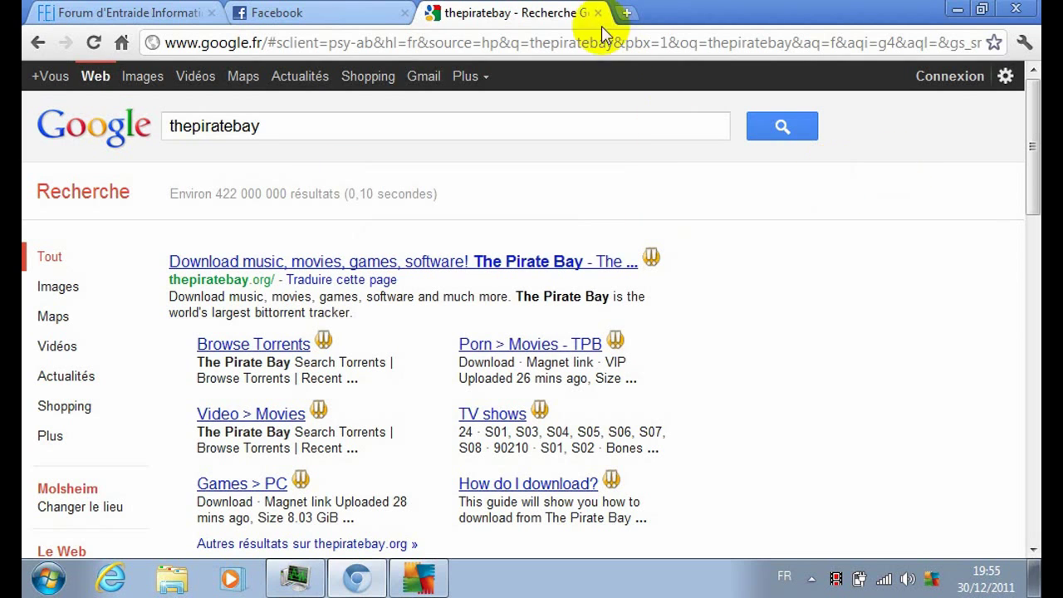
pyautogui.click(598, 13)
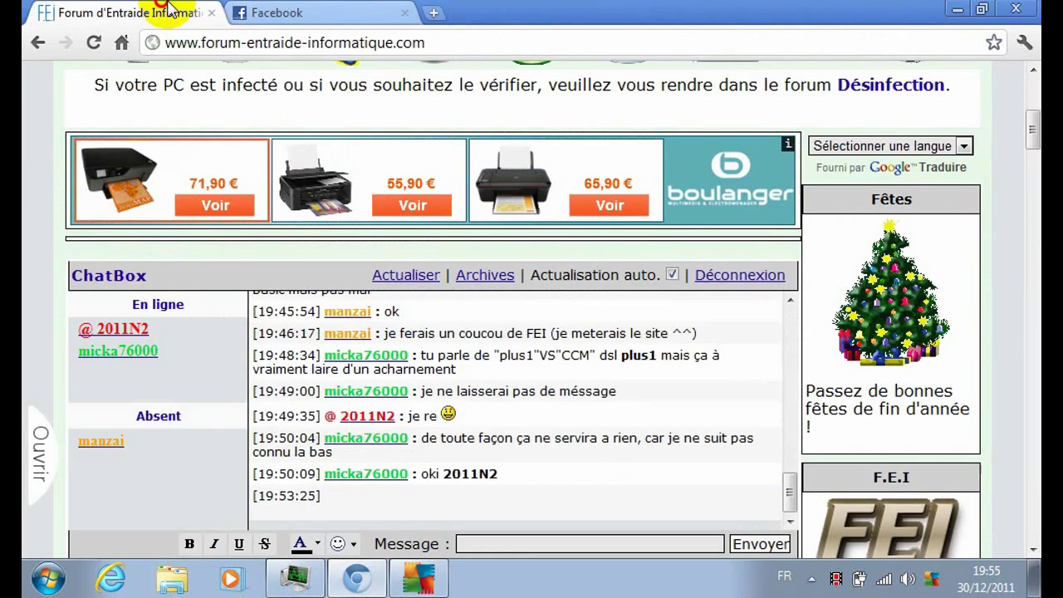
pyautogui.click(952, 9)
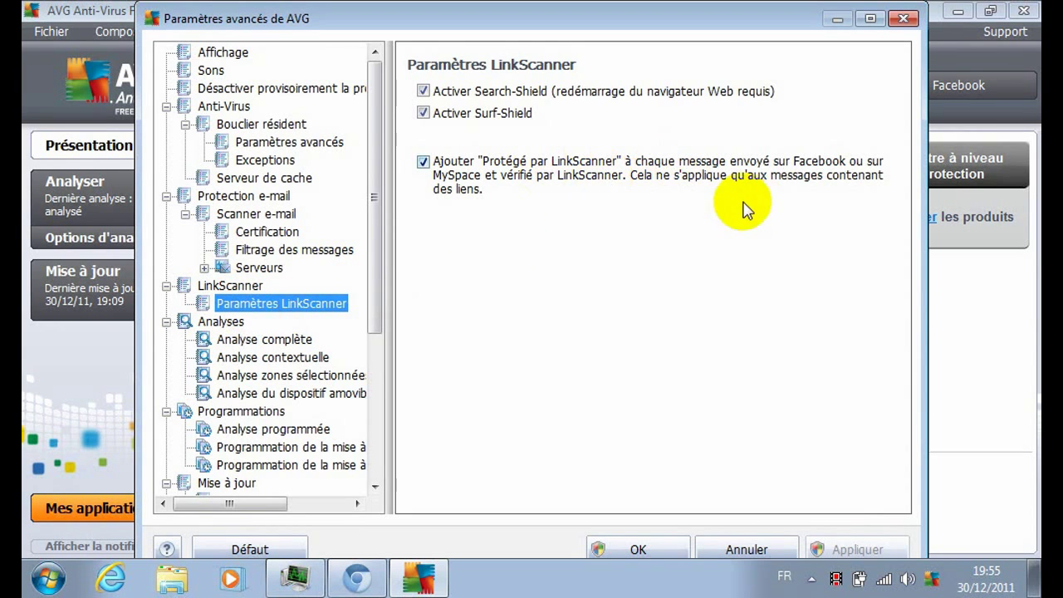
# Review the parameters of the complete, contextual, selected-areas and removable-device scans in the Analyses group.
pyautogui.click(287, 340)
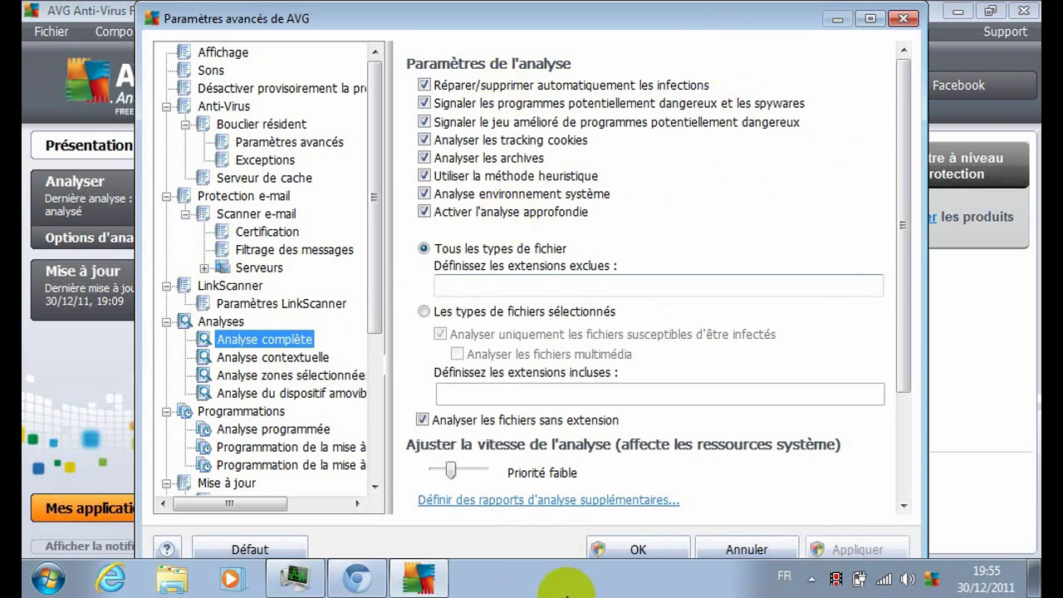
pyautogui.click(300, 357)
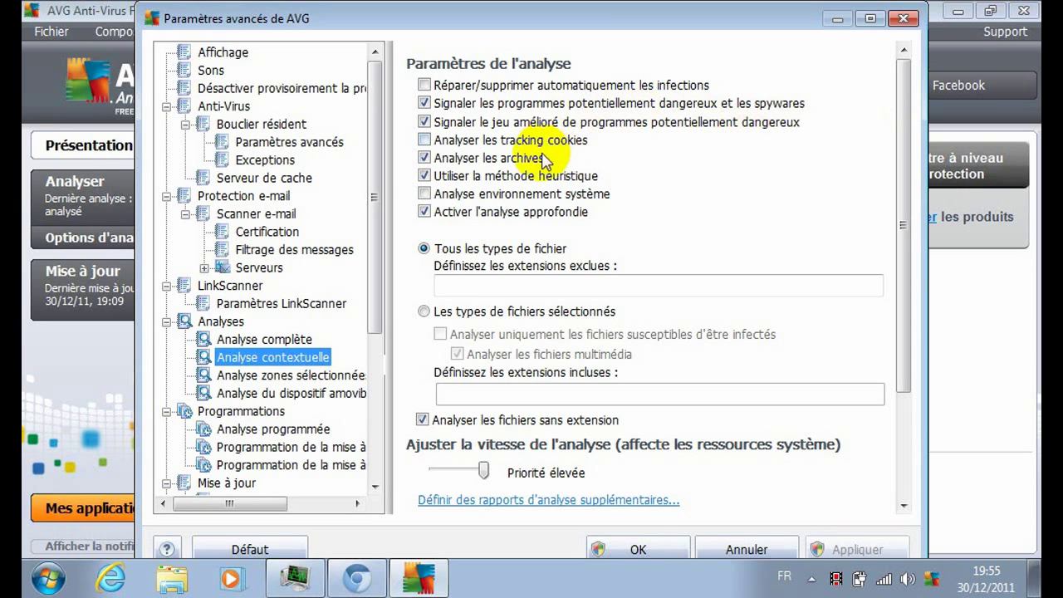
pyautogui.click(268, 377)
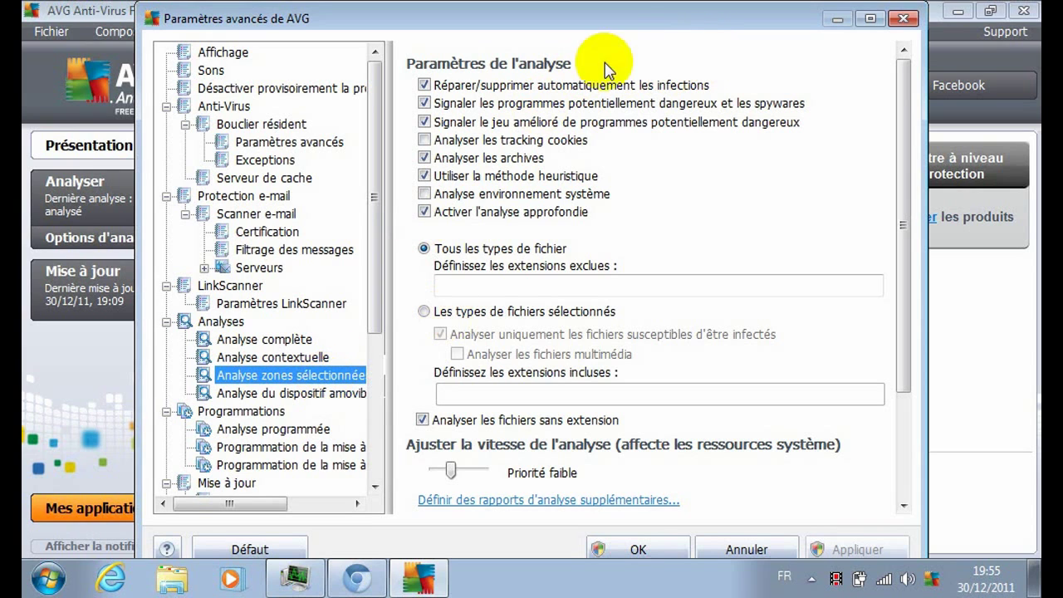
pyautogui.click(292, 393)
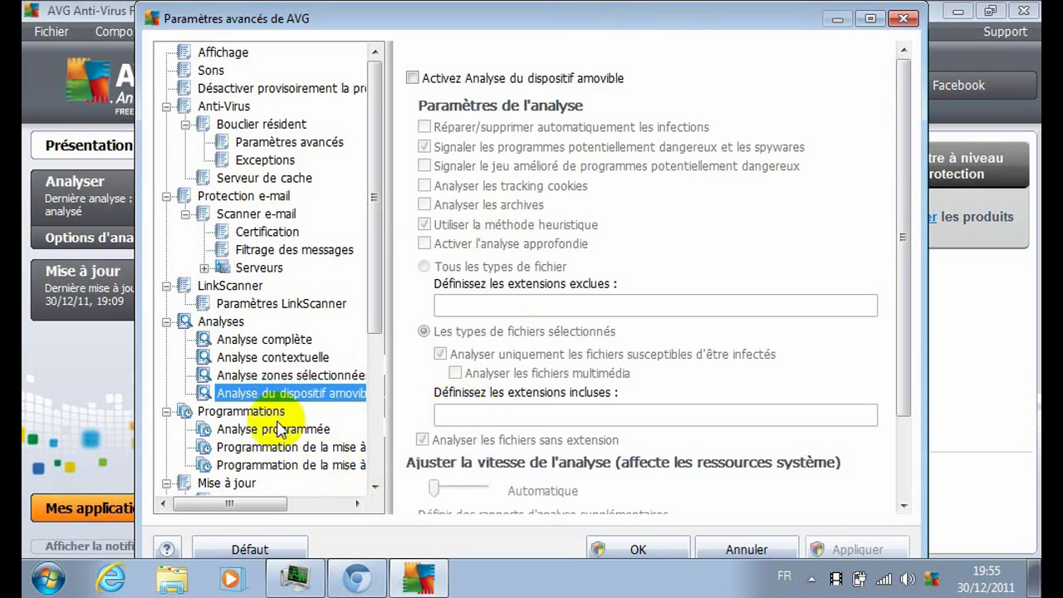
# Review the Analyse programmée schedule parameters and the Mise à jour settings, including the Proxy page.
pyautogui.click(254, 414)
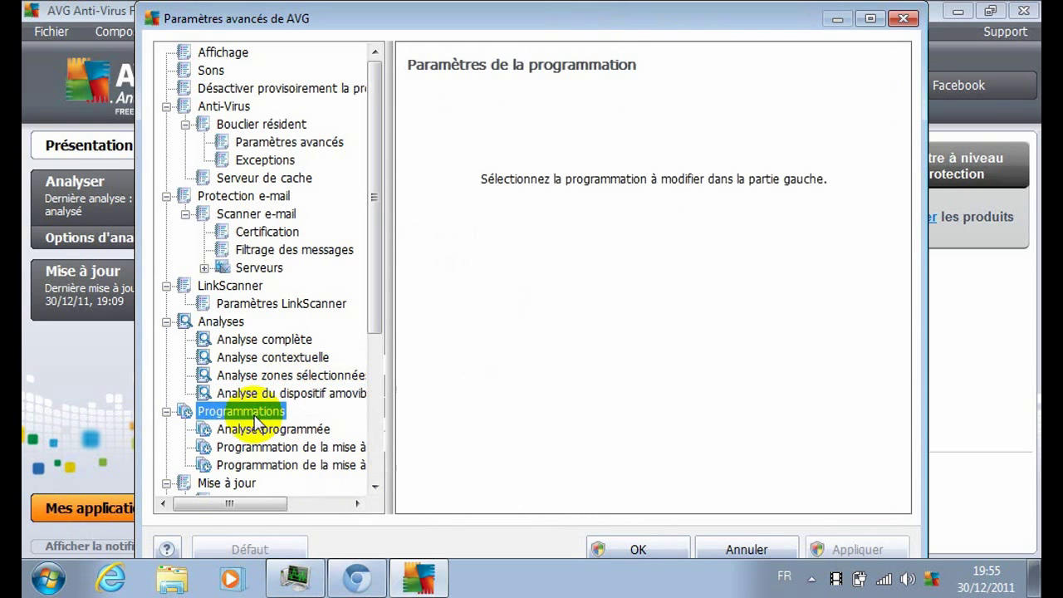
pyautogui.click(272, 433)
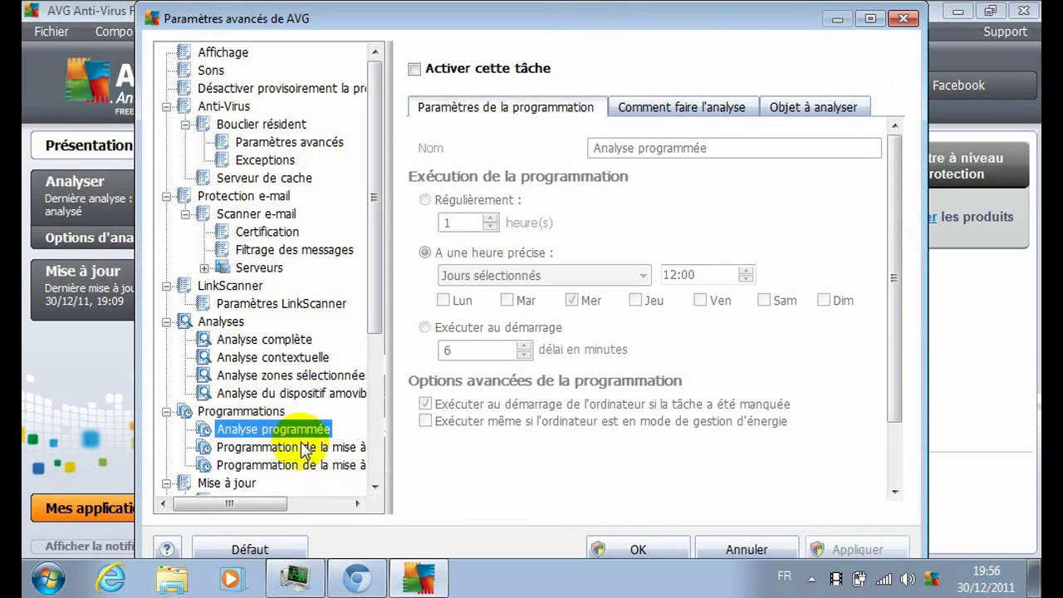
pyautogui.scroll(-3, 369, 332)
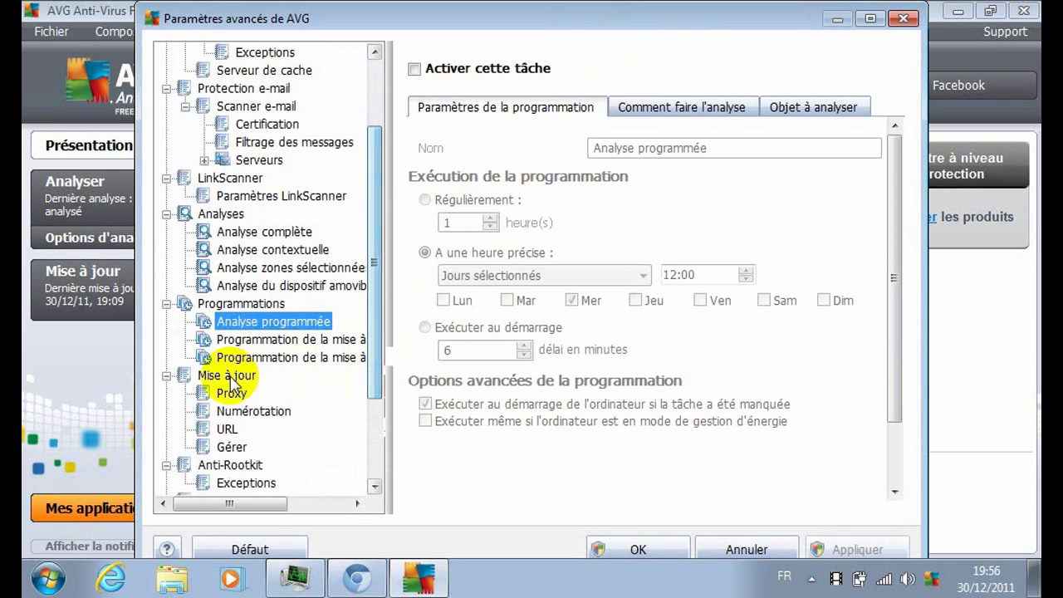
pyautogui.click(227, 378)
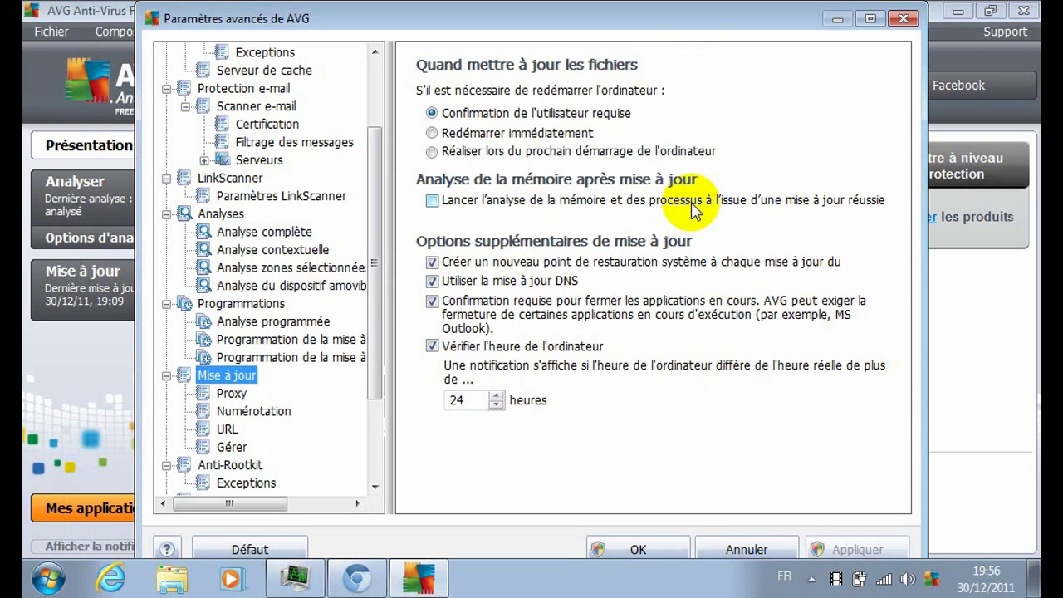
pyautogui.click(231, 395)
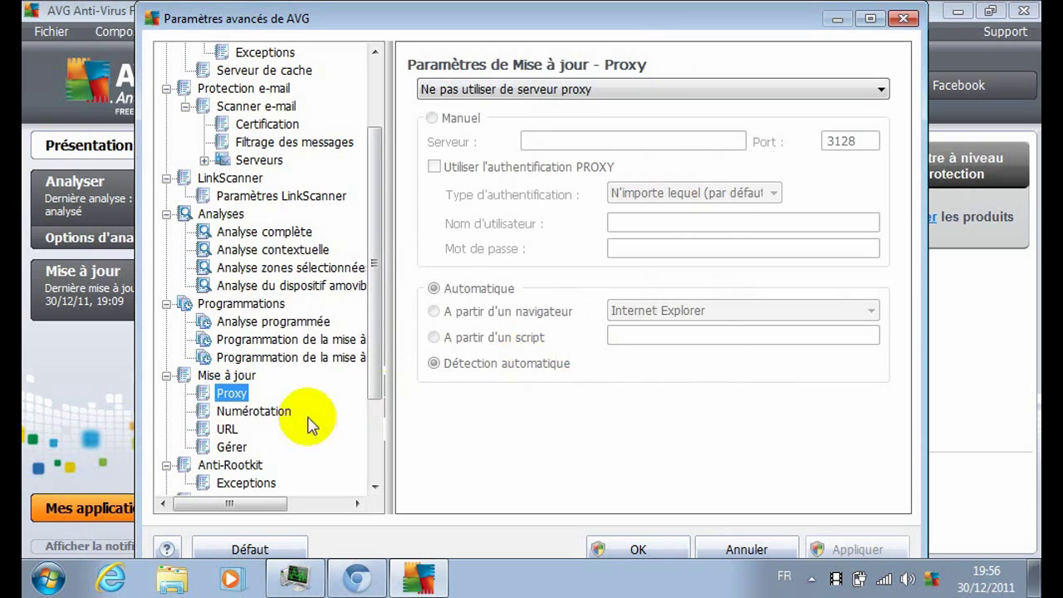
# Review the Numérotation, URL and Gérer pages of the Mise à jour settings.
pyautogui.click(243, 413)
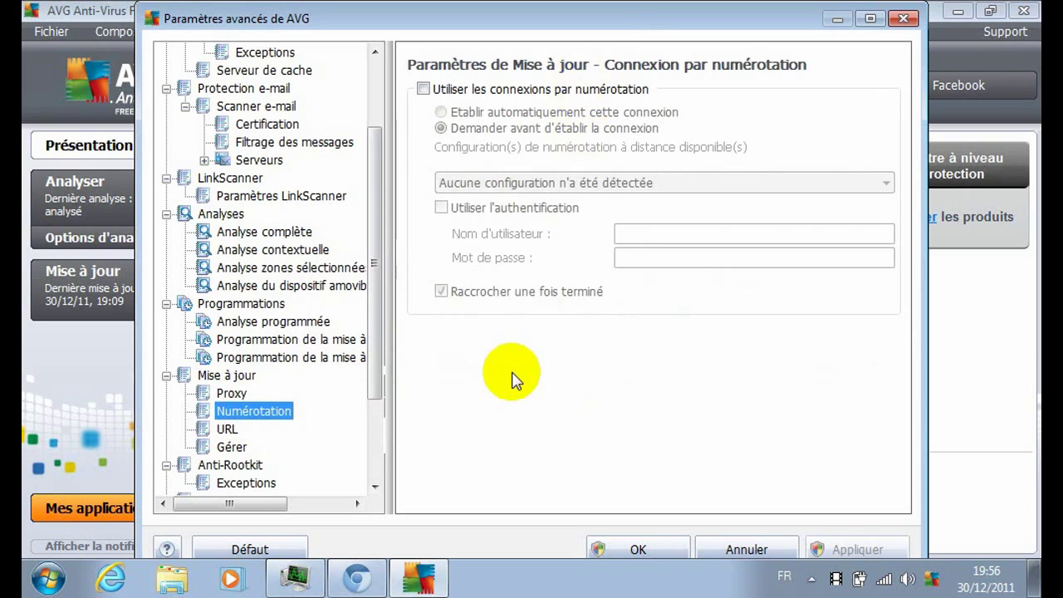
pyautogui.scroll(-3, 373, 345)
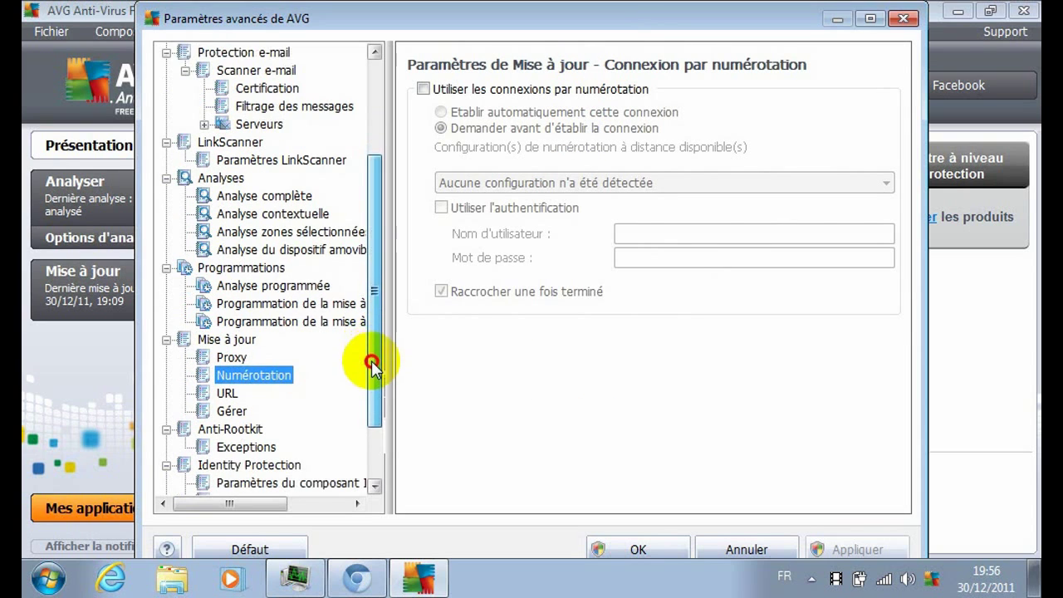
pyautogui.click(227, 374)
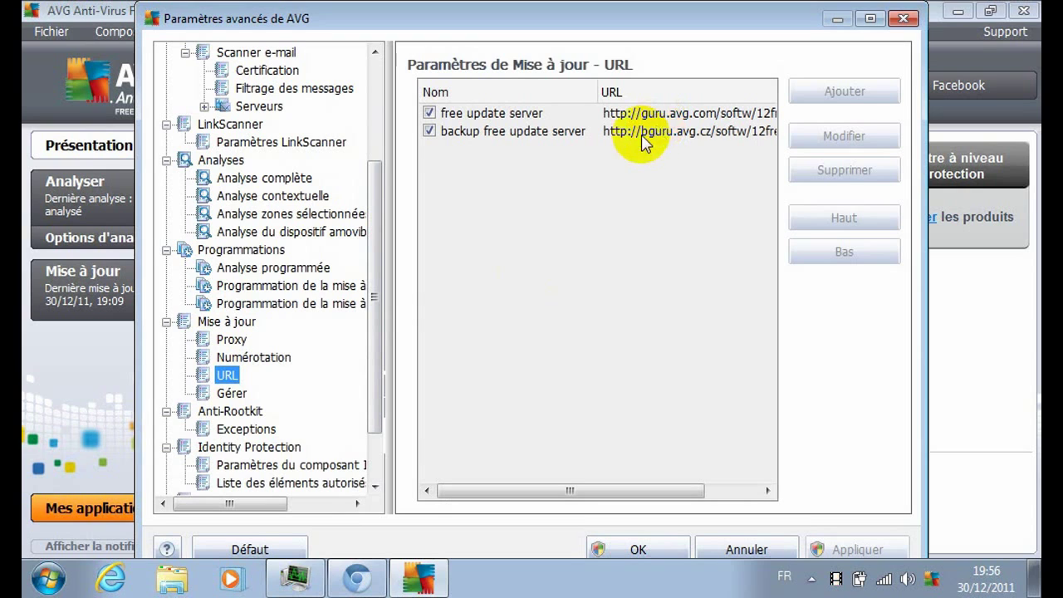
pyautogui.click(217, 394)
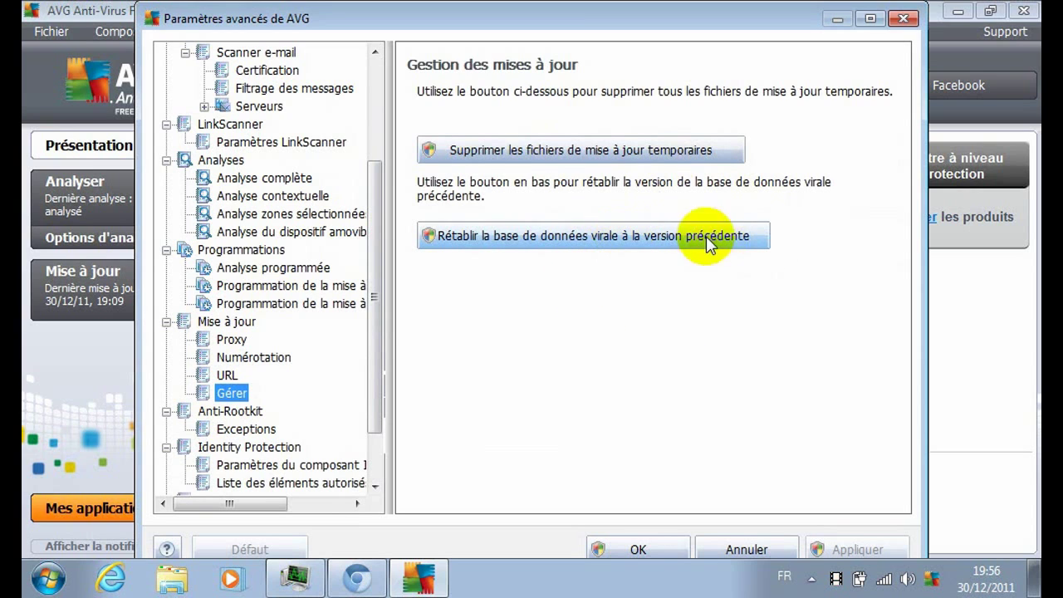
# Review the Anti-Rootkit settings and the Identity Protection component parameters and allowed-items list.
pyautogui.click(204, 410)
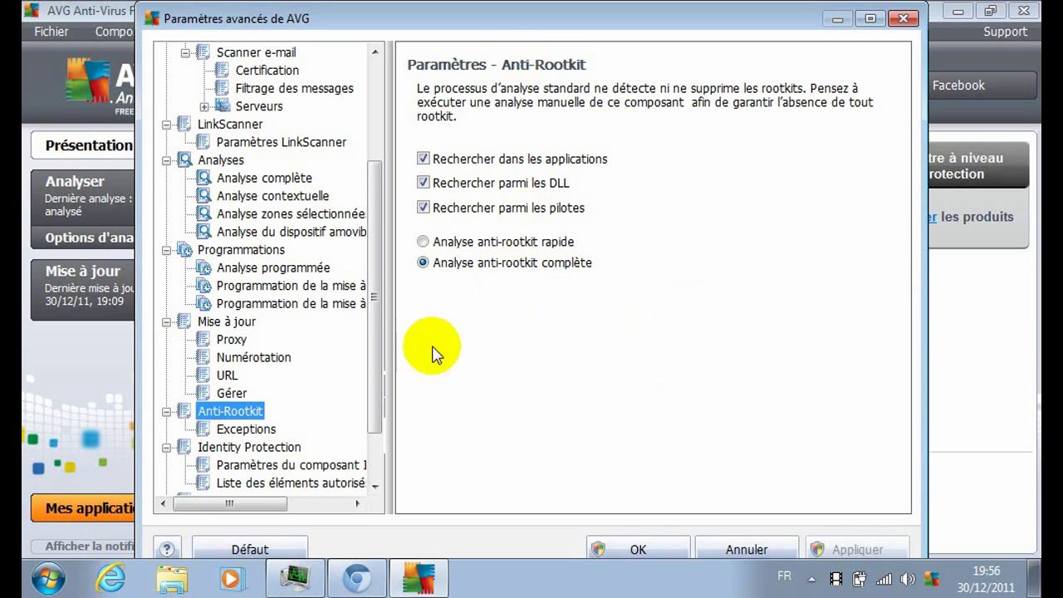
pyautogui.click(220, 449)
pyautogui.click(218, 466)
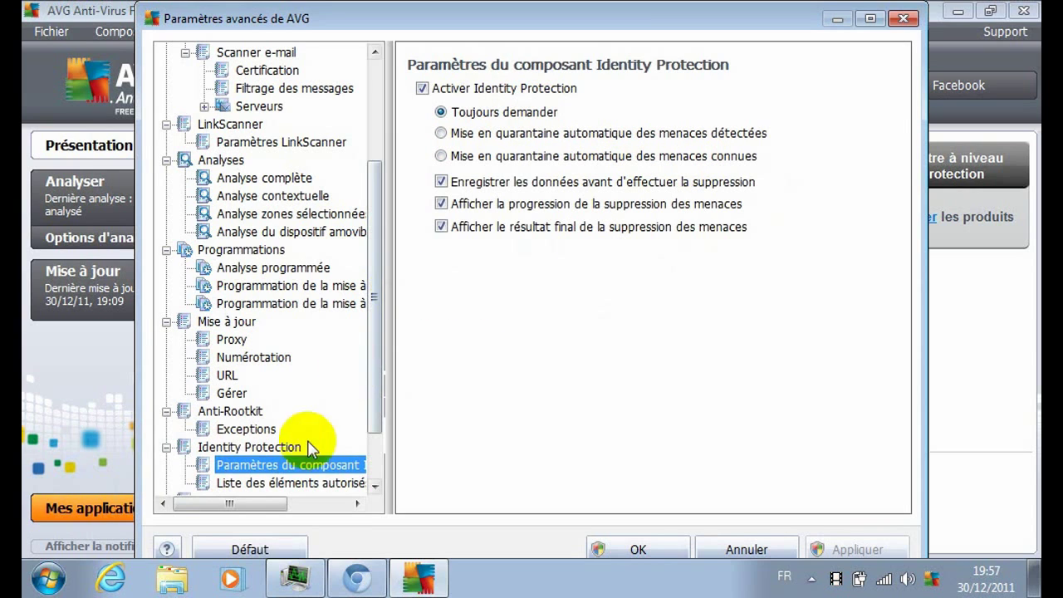
pyautogui.click(304, 483)
# Review the exceptions list for potentially dangerous programs and the Quarantaine size and automatic-deletion settings.
pyautogui.moveTo(375, 348); pyautogui.dragTo(352, 439)
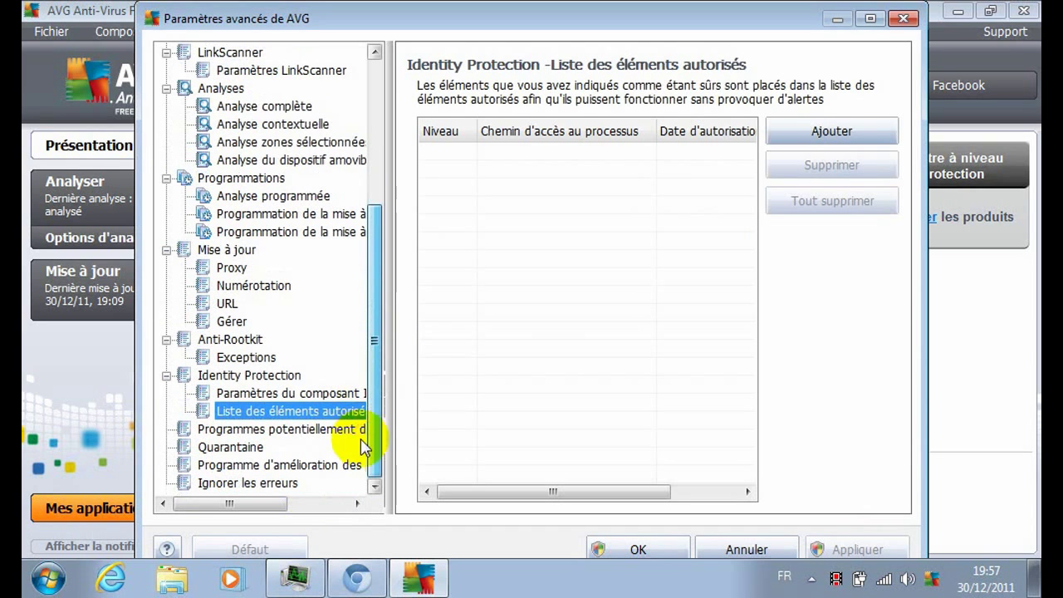
pyautogui.click(299, 431)
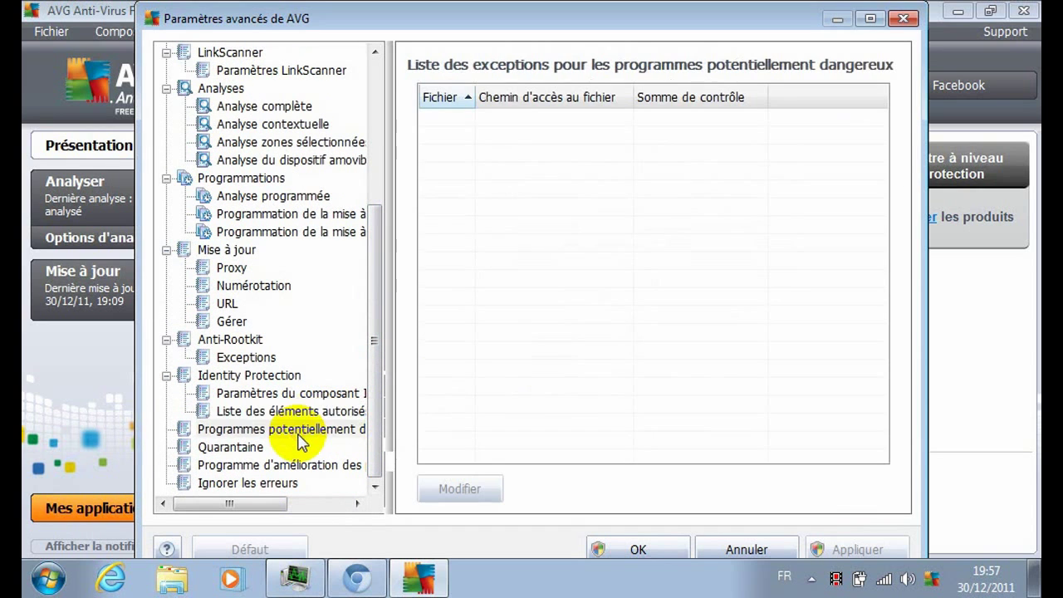
pyautogui.click(232, 449)
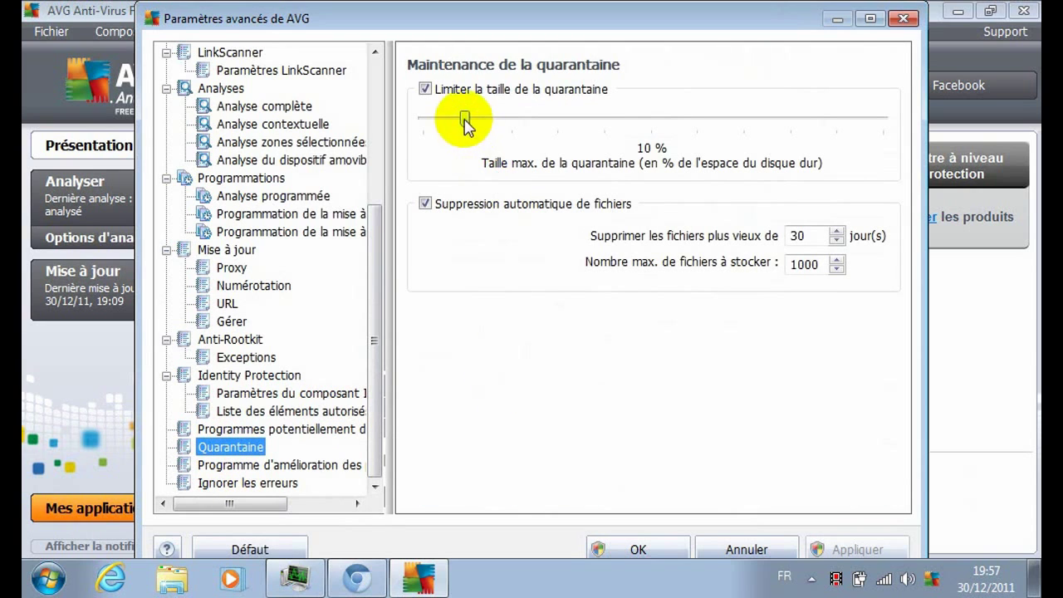
pyautogui.moveTo(464, 120)
pyautogui.mouseDown()
pyautogui.moveTo(961, 133)
pyautogui.moveTo(553, 107)
pyautogui.moveTo(464, 118)
pyautogui.mouseUp()
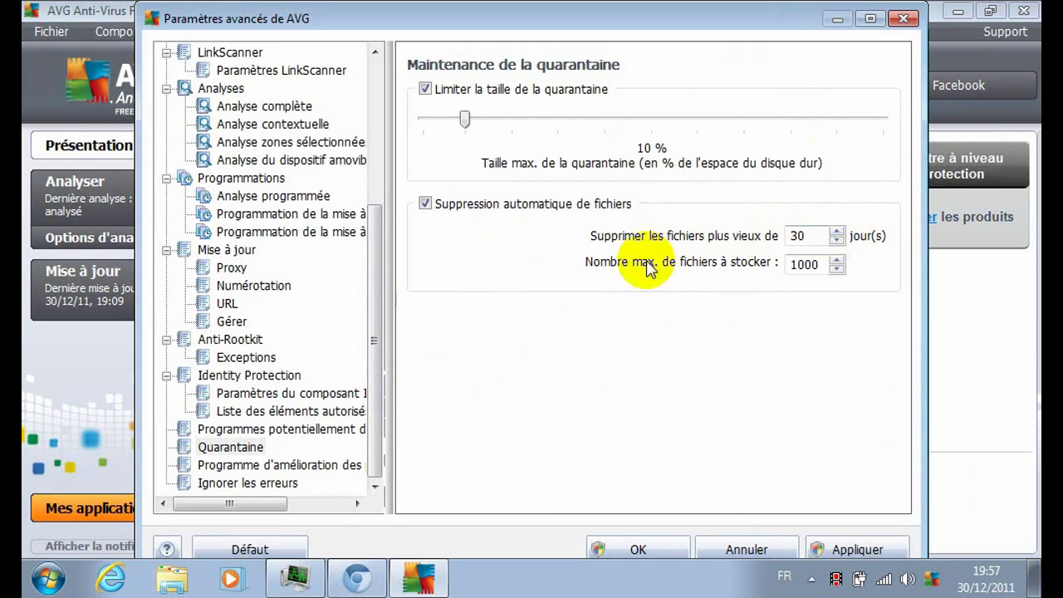
# Review the product improvement programme and Ignorer les erreurs settings, and leave the advanced settings without saving.
pyautogui.click(245, 469)
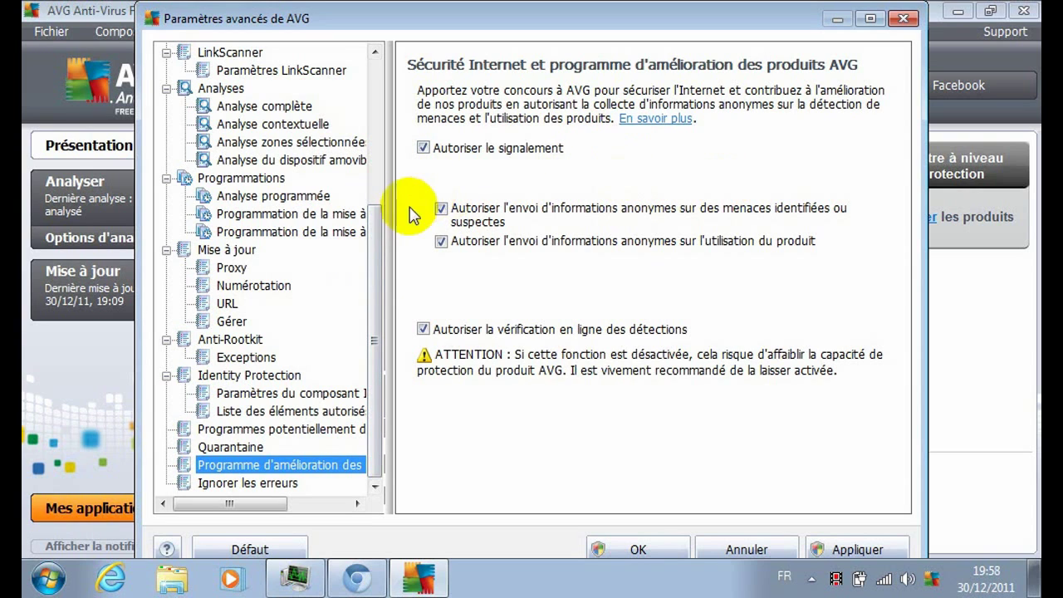
pyautogui.click(264, 484)
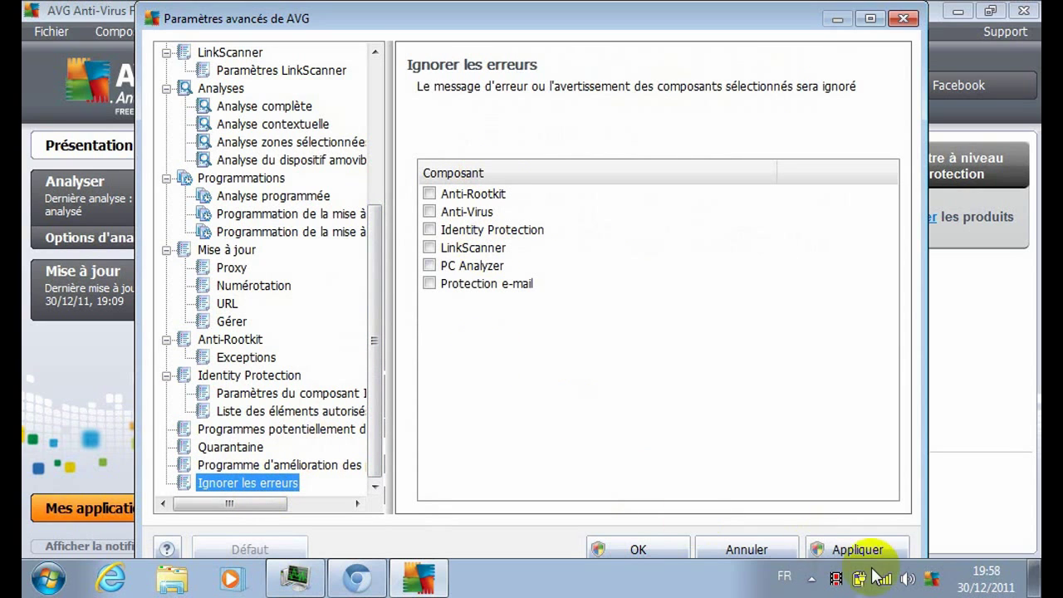
pyautogui.click(741, 549)
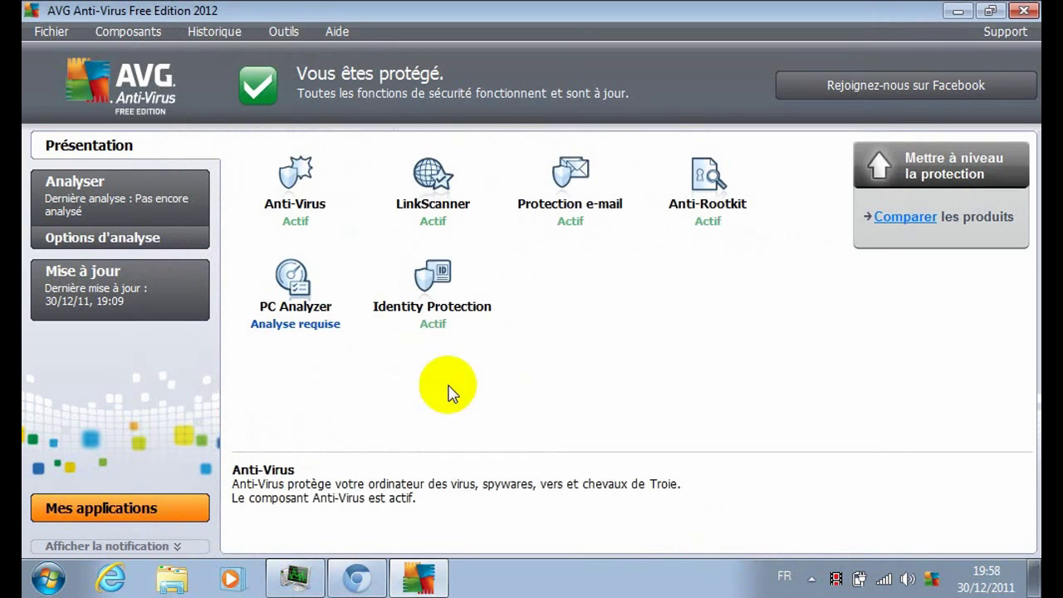
# Review AVG's version, program, system, licence agreement, support and contact information in A propos de AVG, and close it.
pyautogui.click(345, 29)
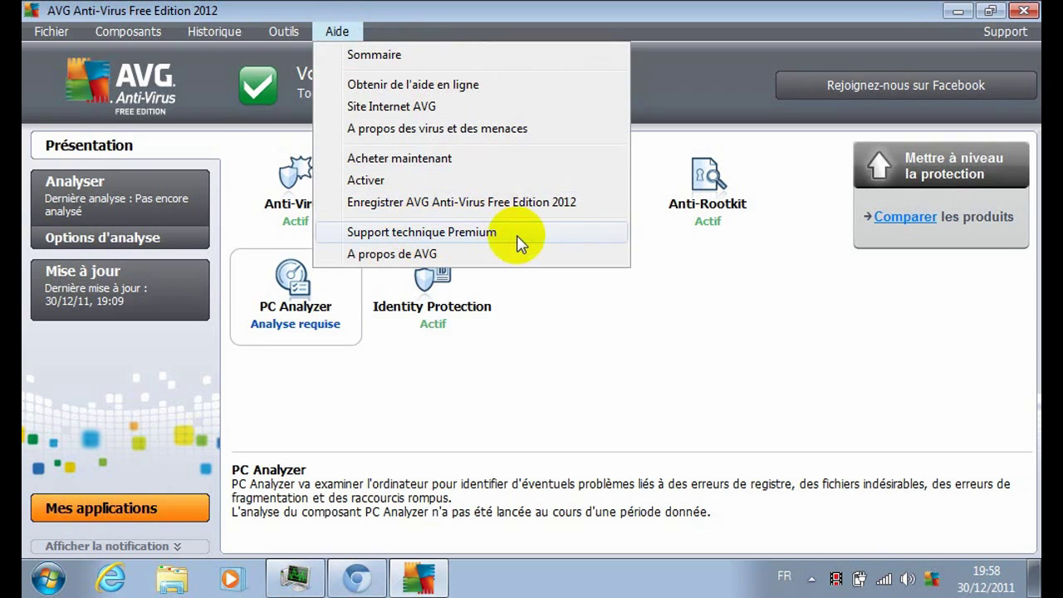
pyautogui.click(487, 257)
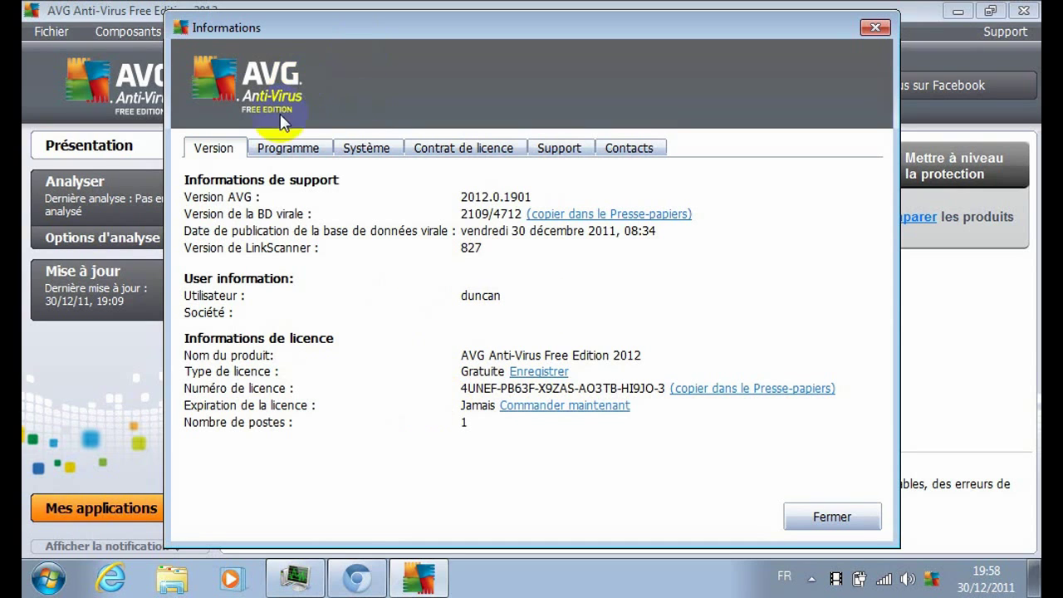
pyautogui.click(290, 152)
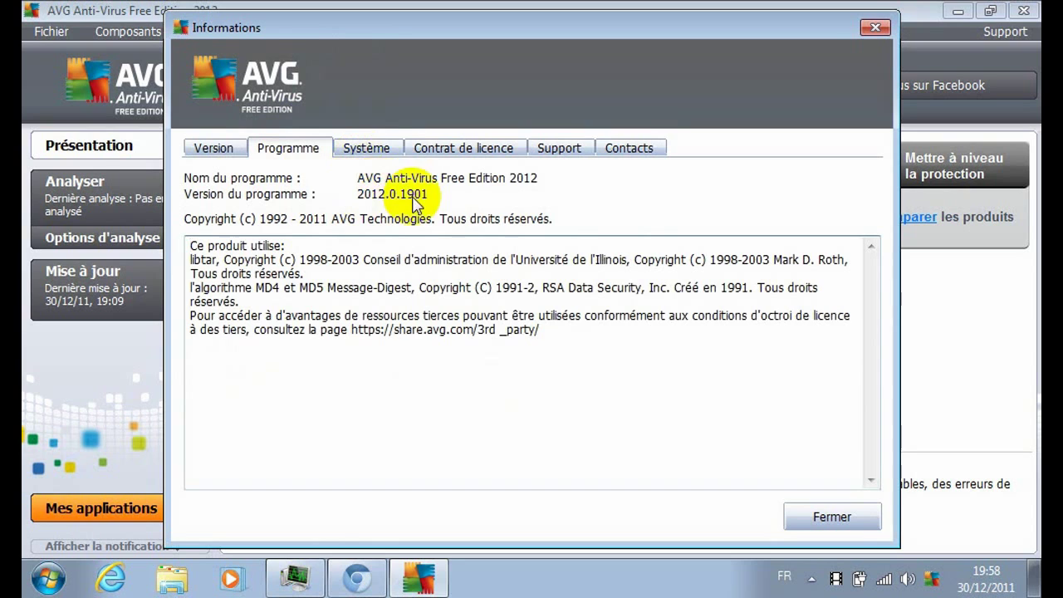
pyautogui.click(385, 146)
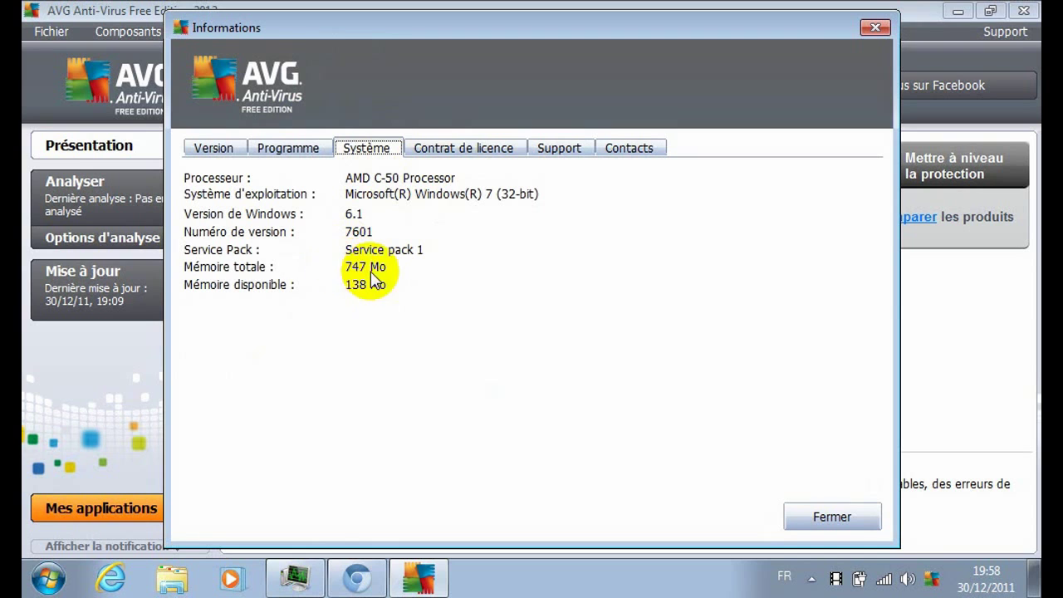
pyautogui.click(453, 150)
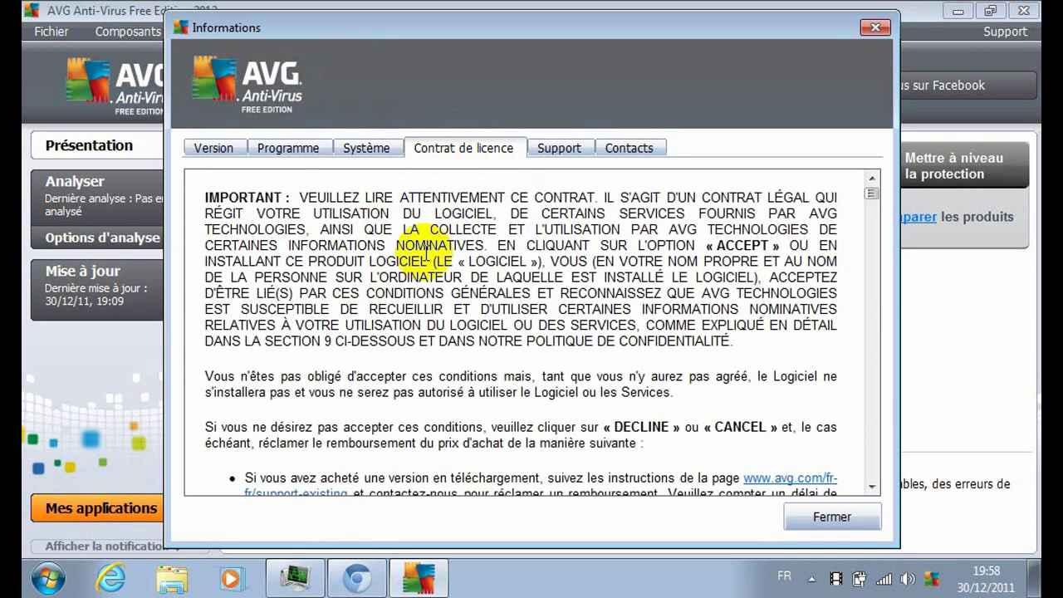
pyautogui.click(559, 153)
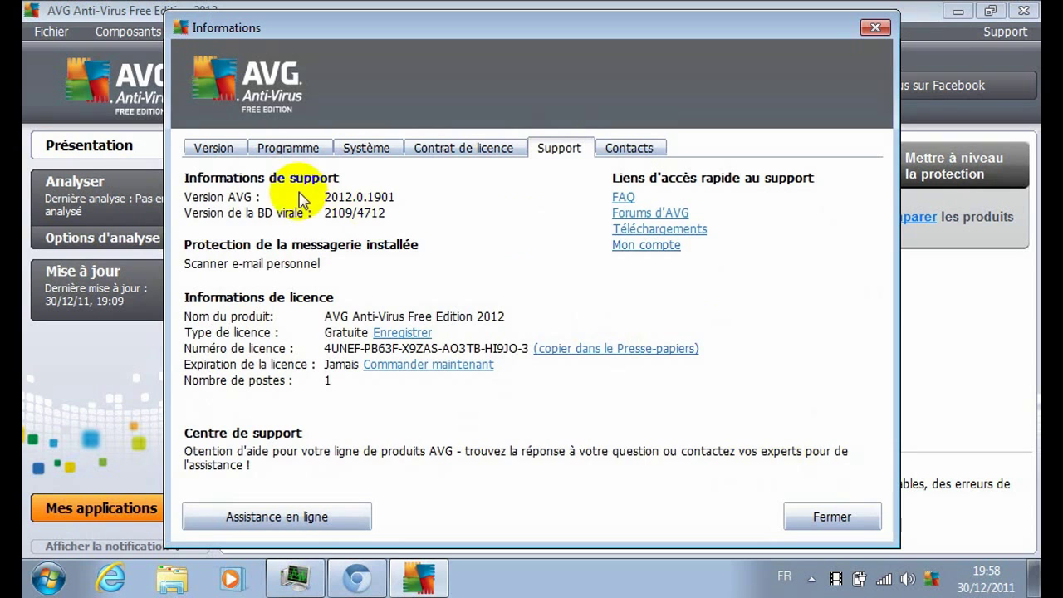
pyautogui.click(641, 147)
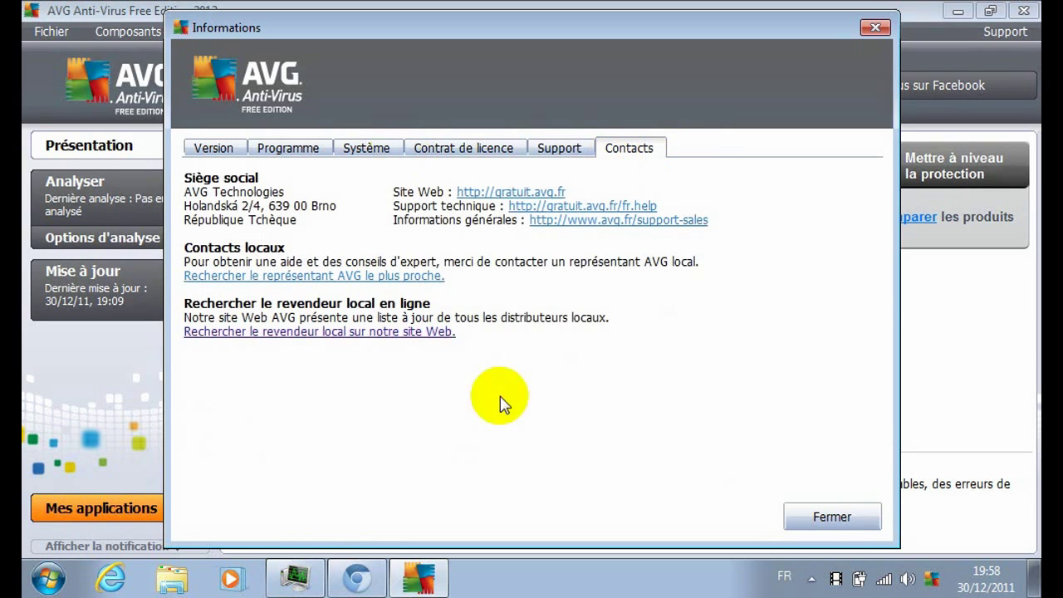
pyautogui.click(822, 520)
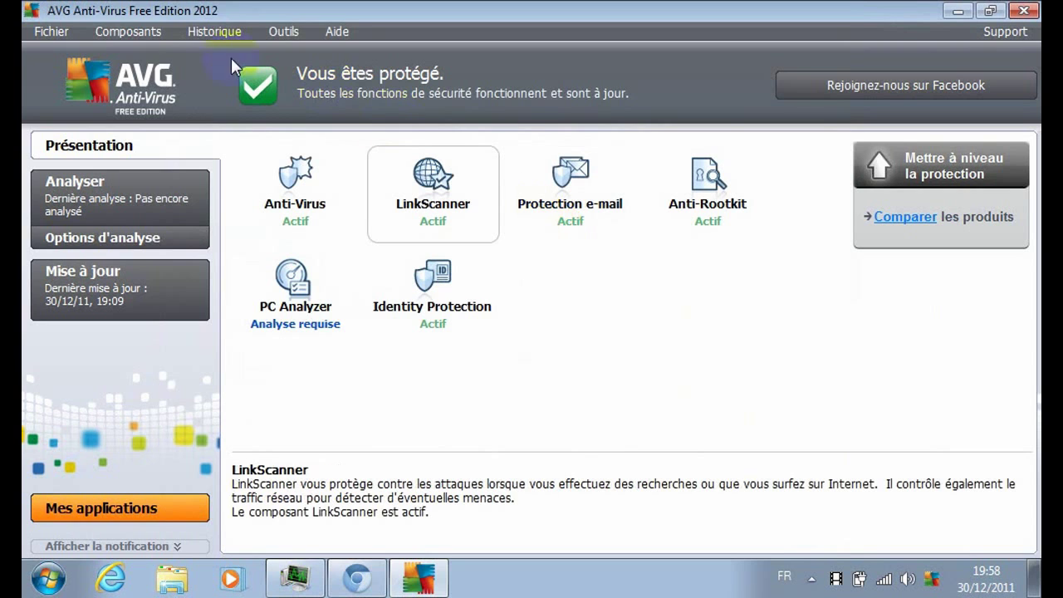
# Close the AVG main window and review the AVG commands available from the system tray.
pyautogui.click(1026, 10)
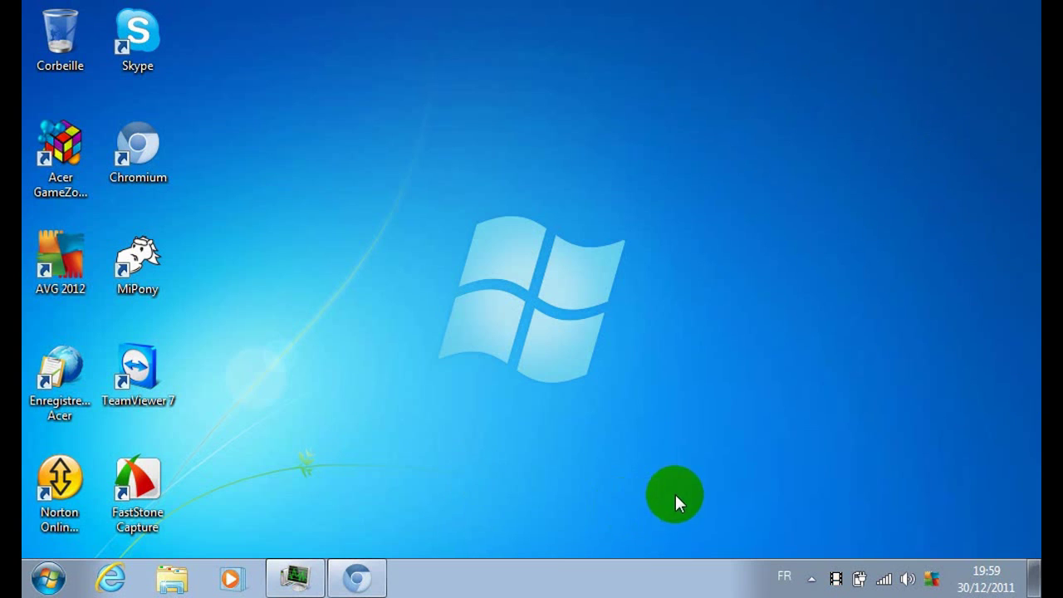
pyautogui.rightClick(933, 581)
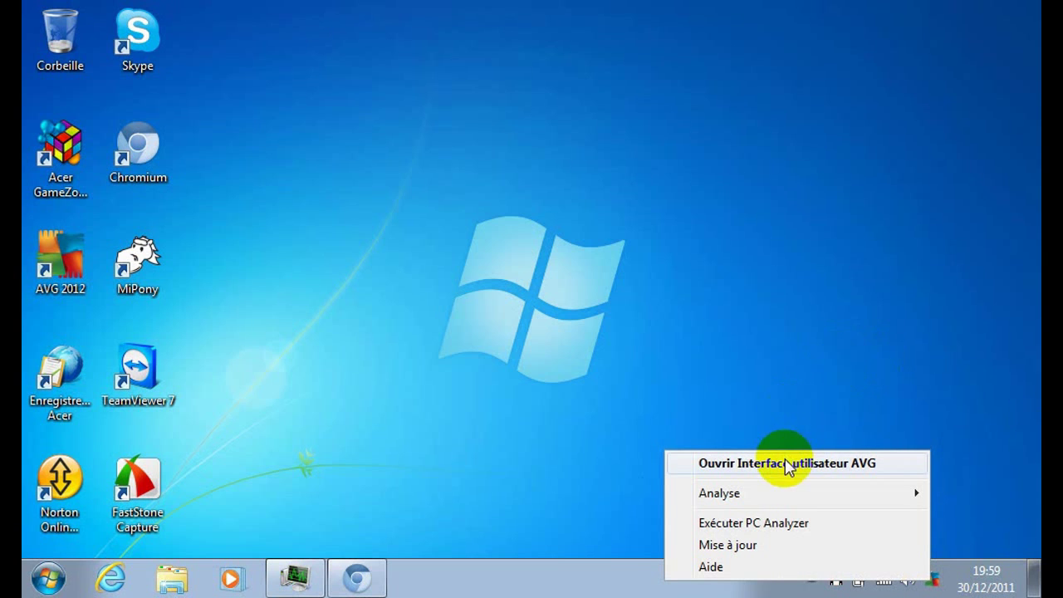
pyautogui.moveTo(784, 499)
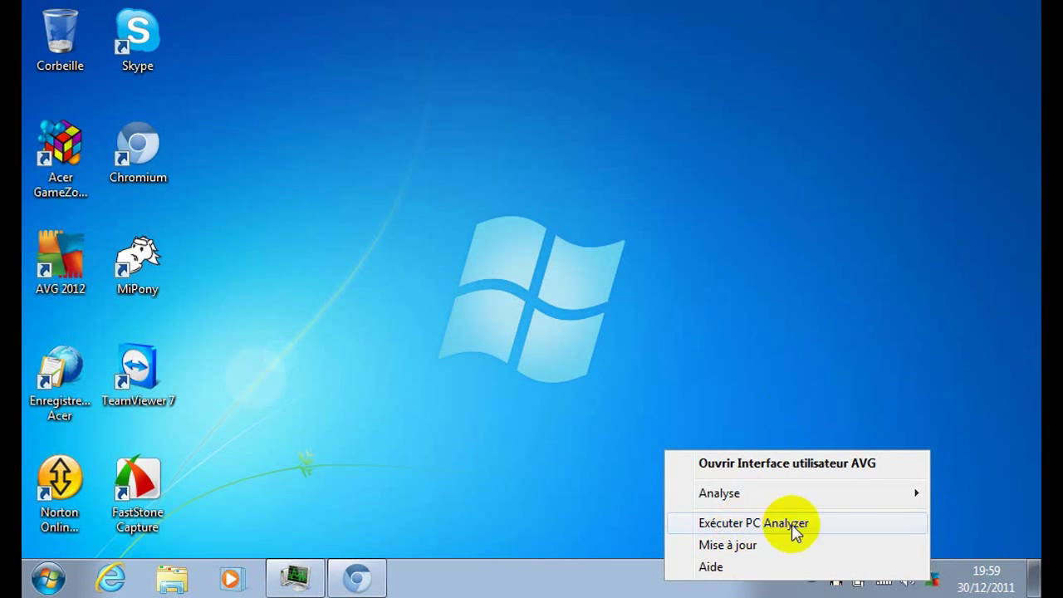
pyautogui.click(553, 399)
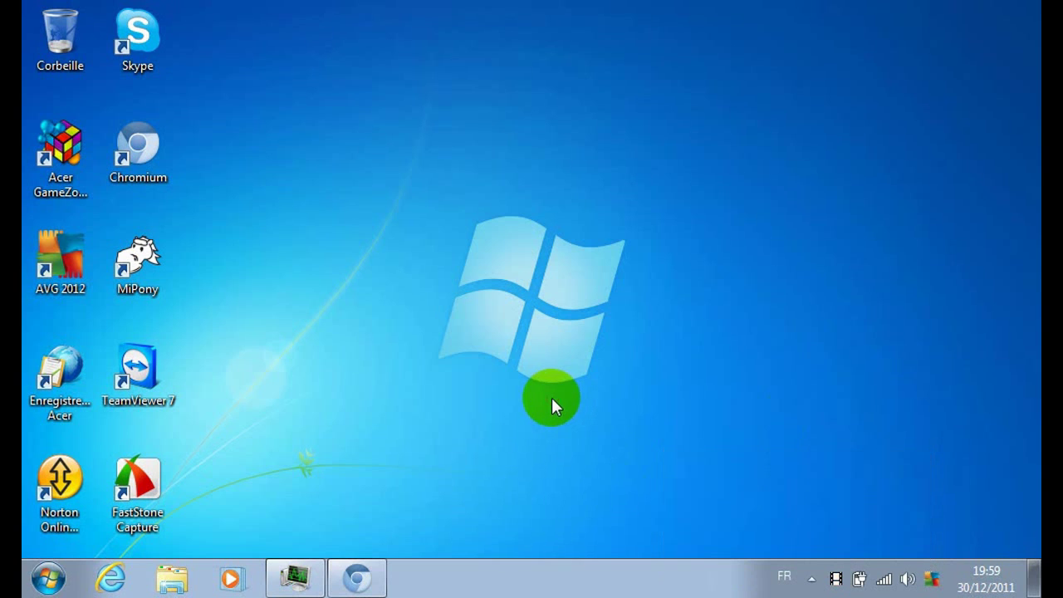